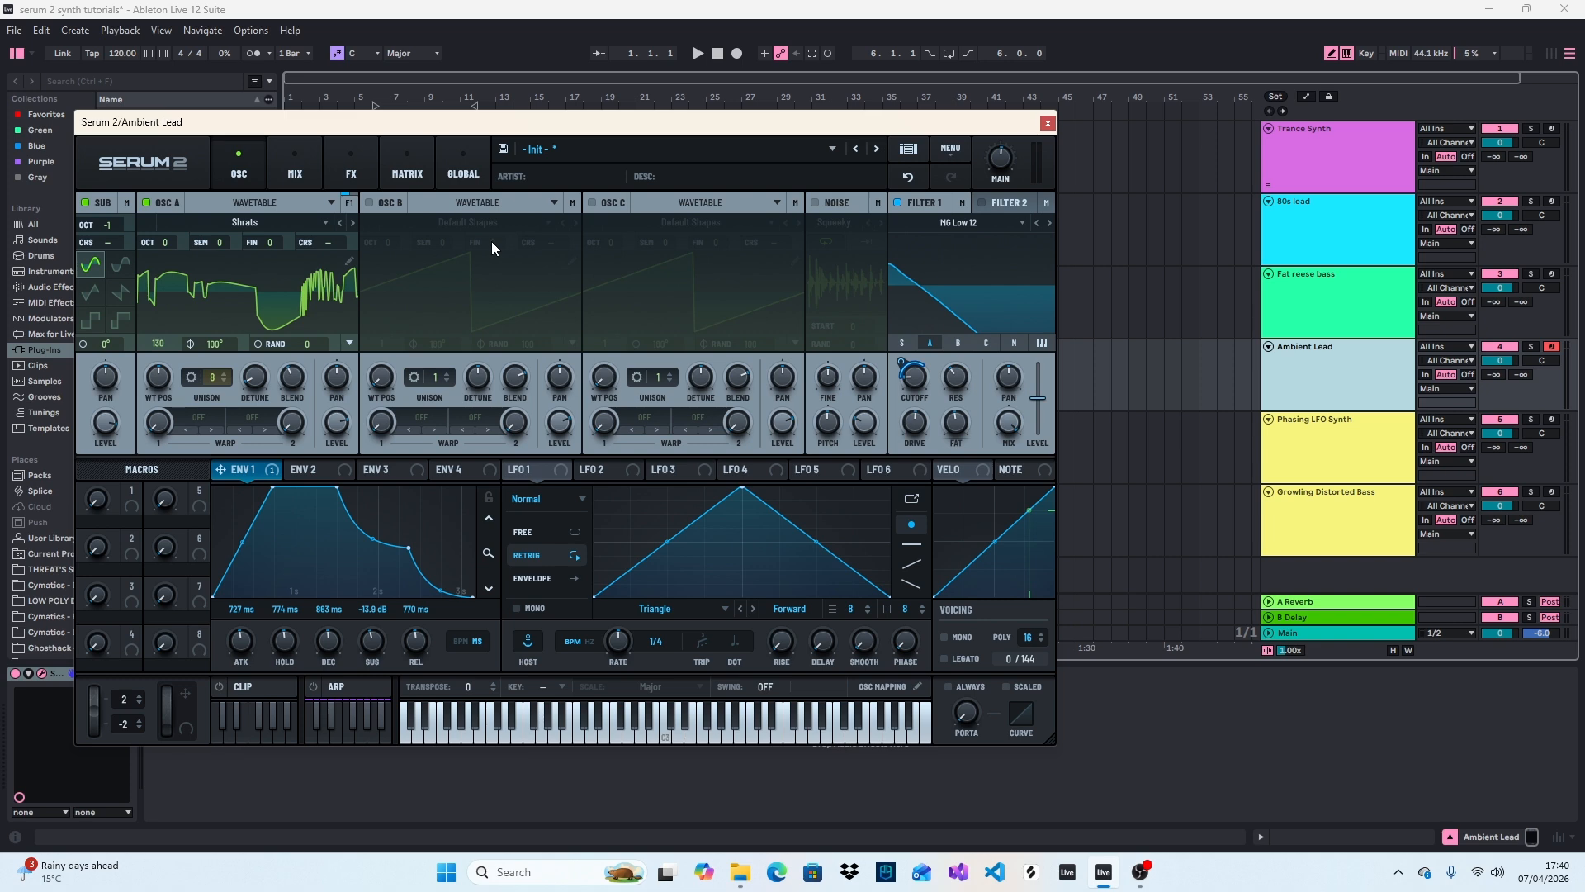
- Play a series of notes and overlapping tones to audition the Ambient Lead patch
key("a")
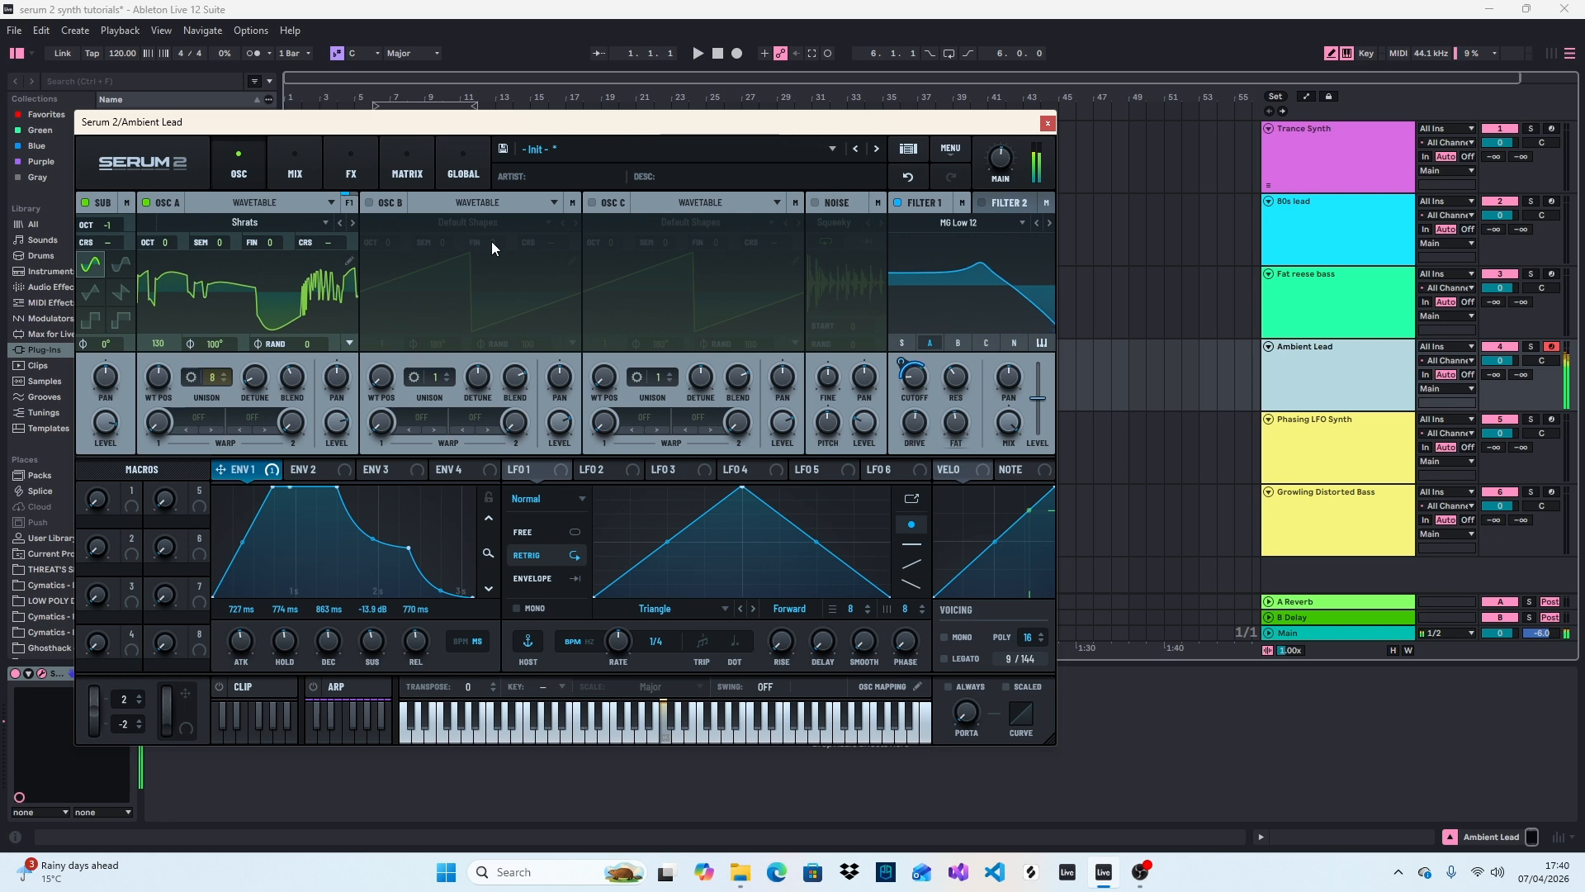
key("d")
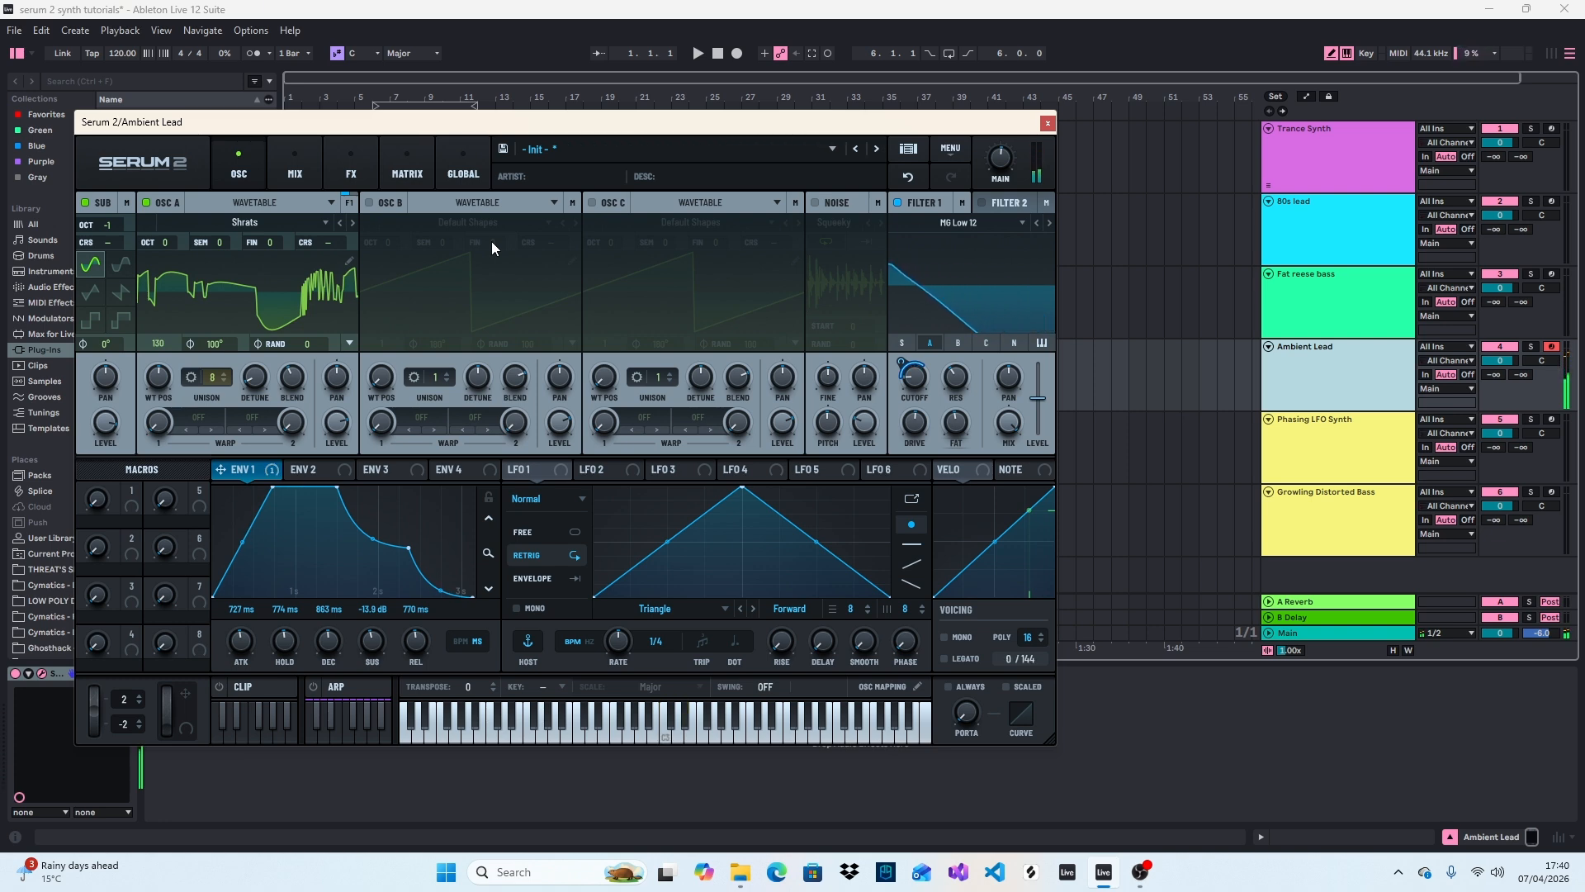
key("g")
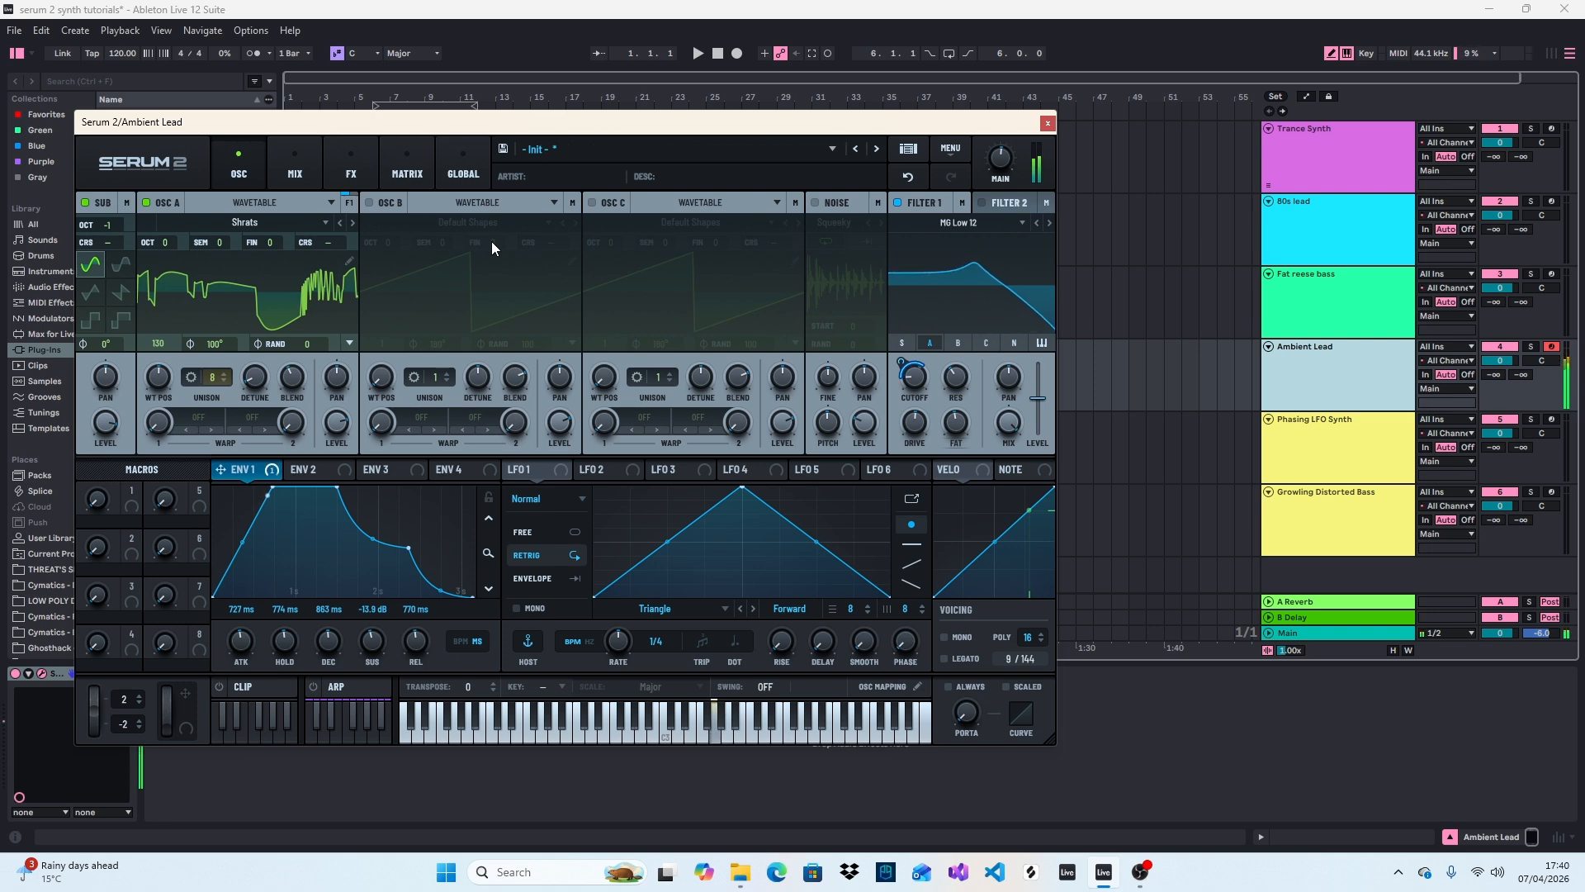
key("f")
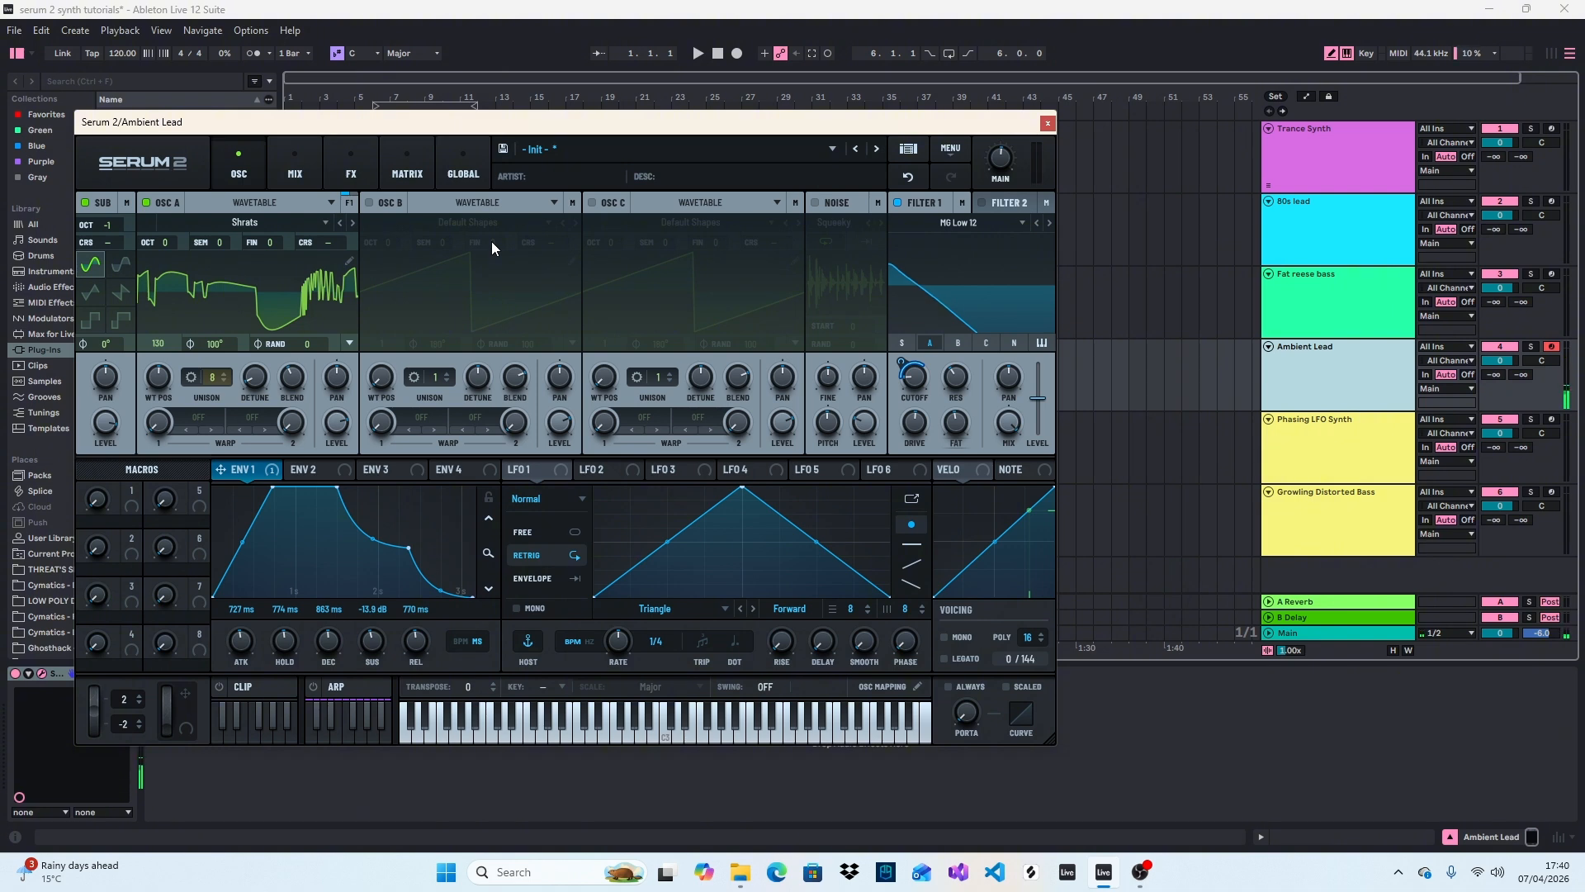
key("a")
key("e")
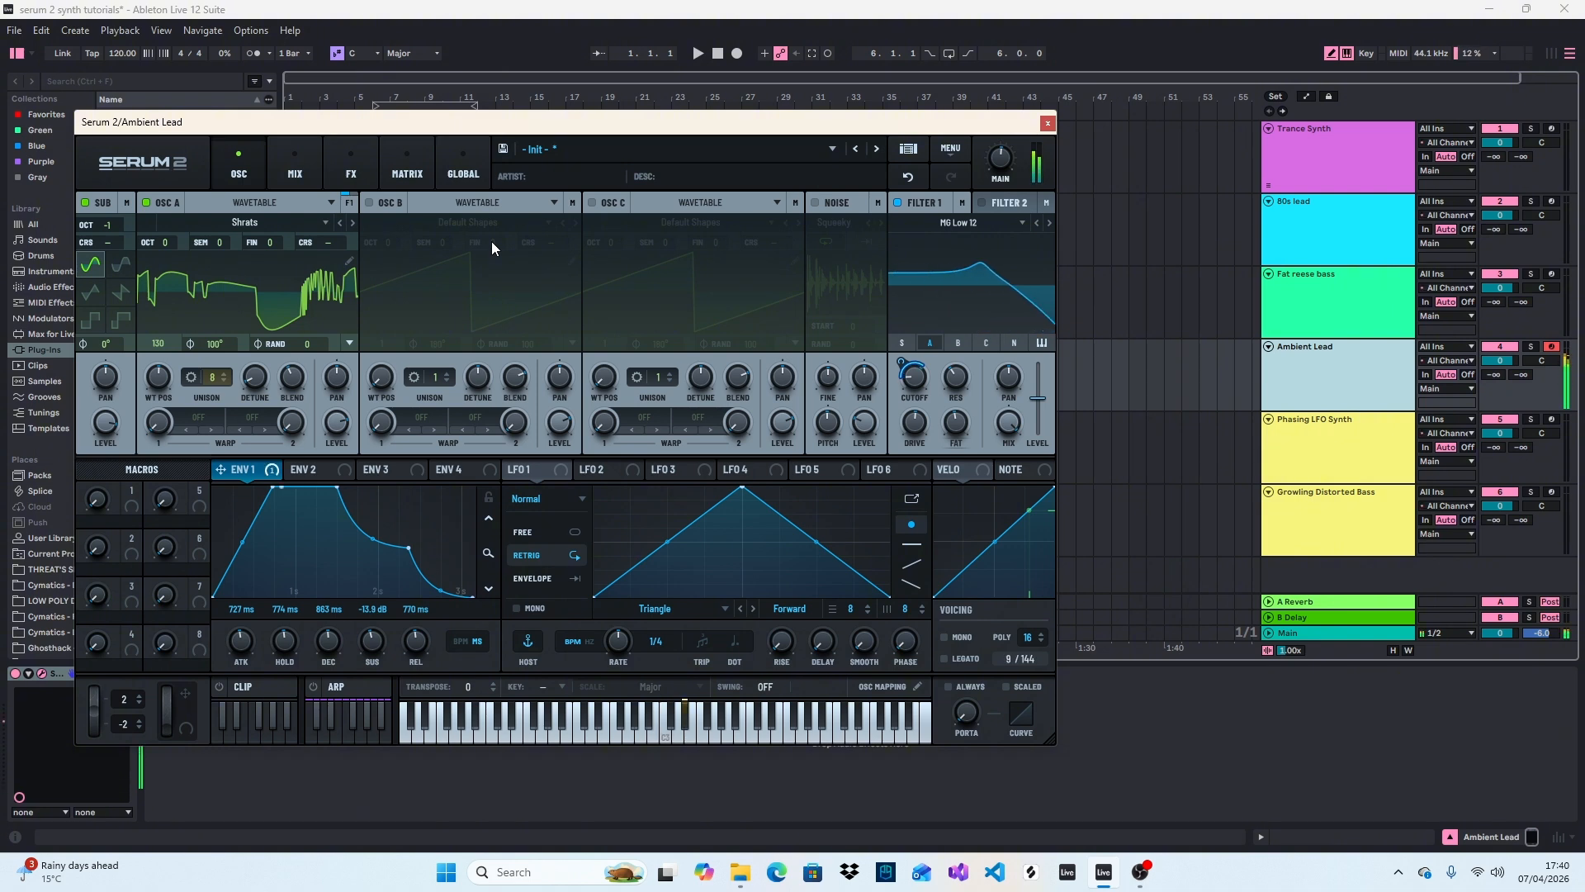
key("g")
key("k")
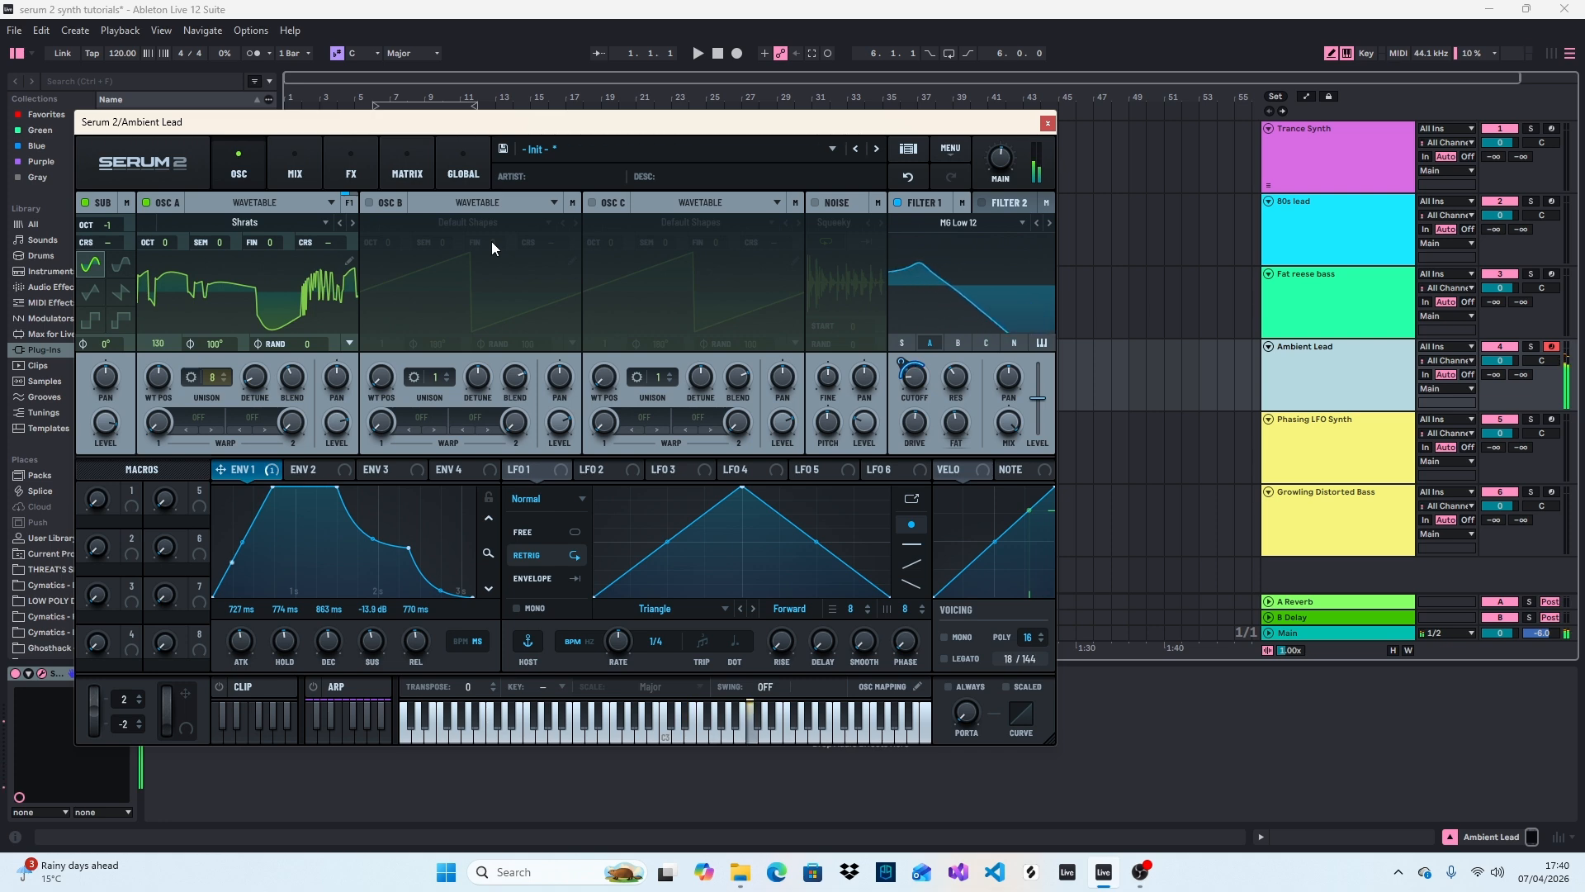
key("j")
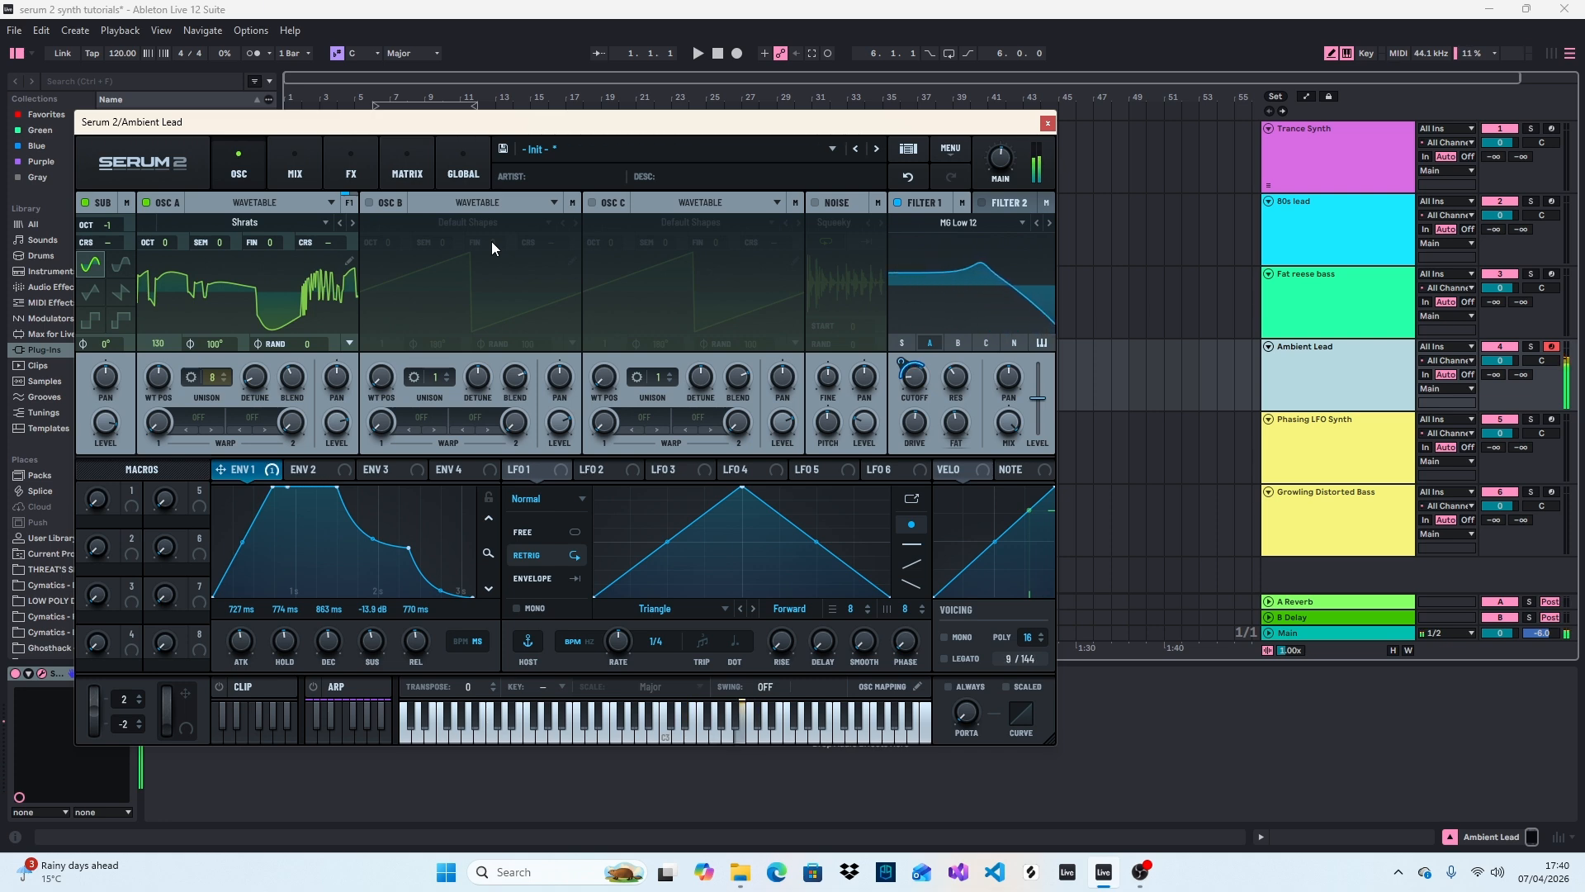
key("u")
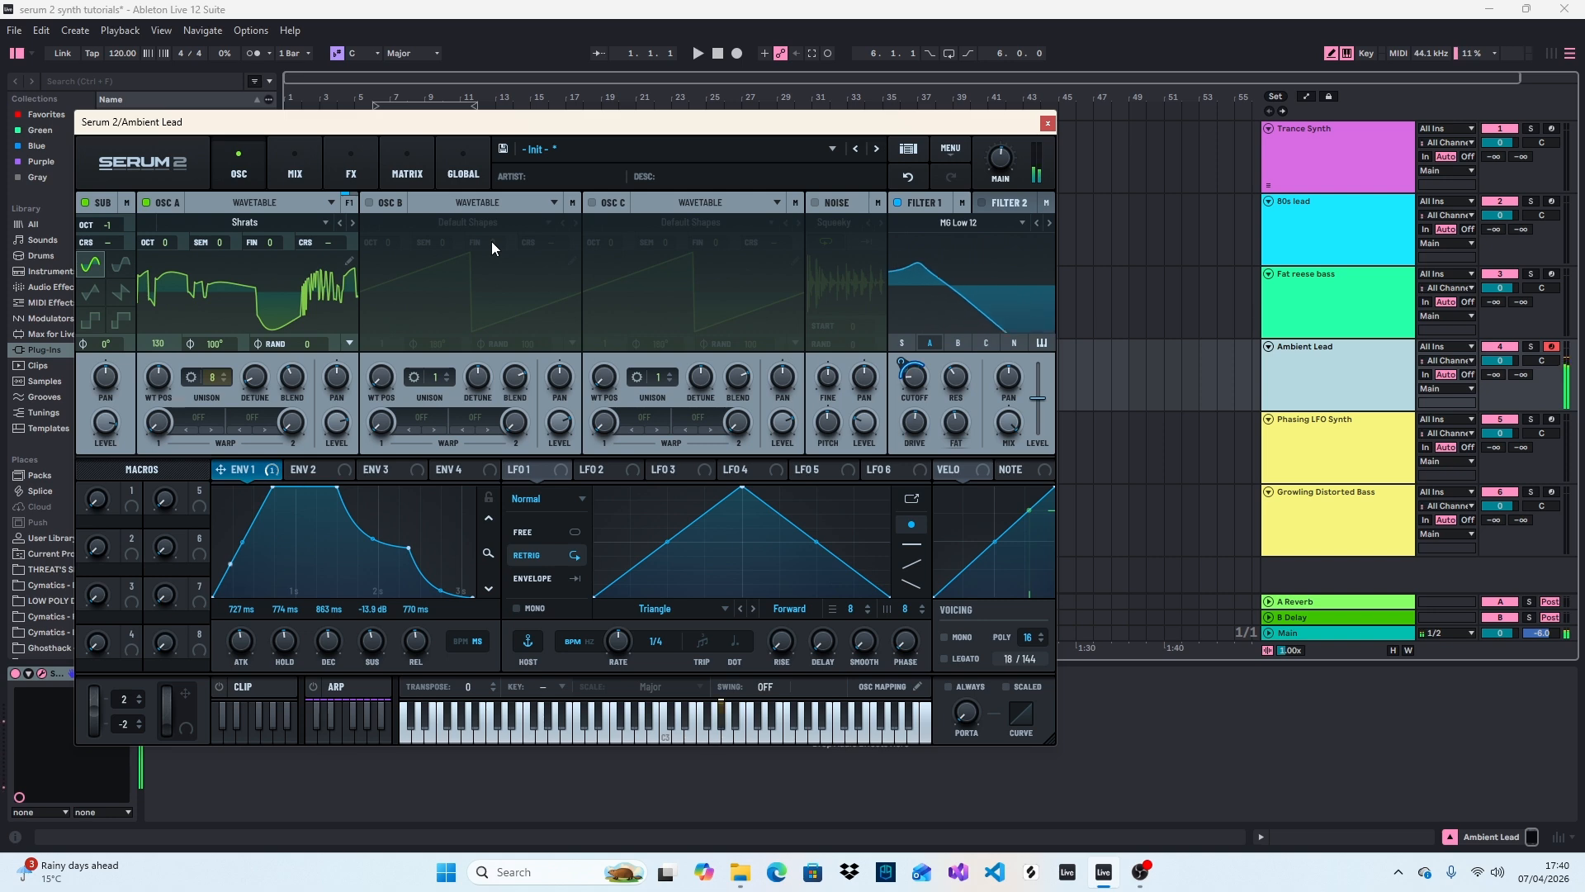
key("g")
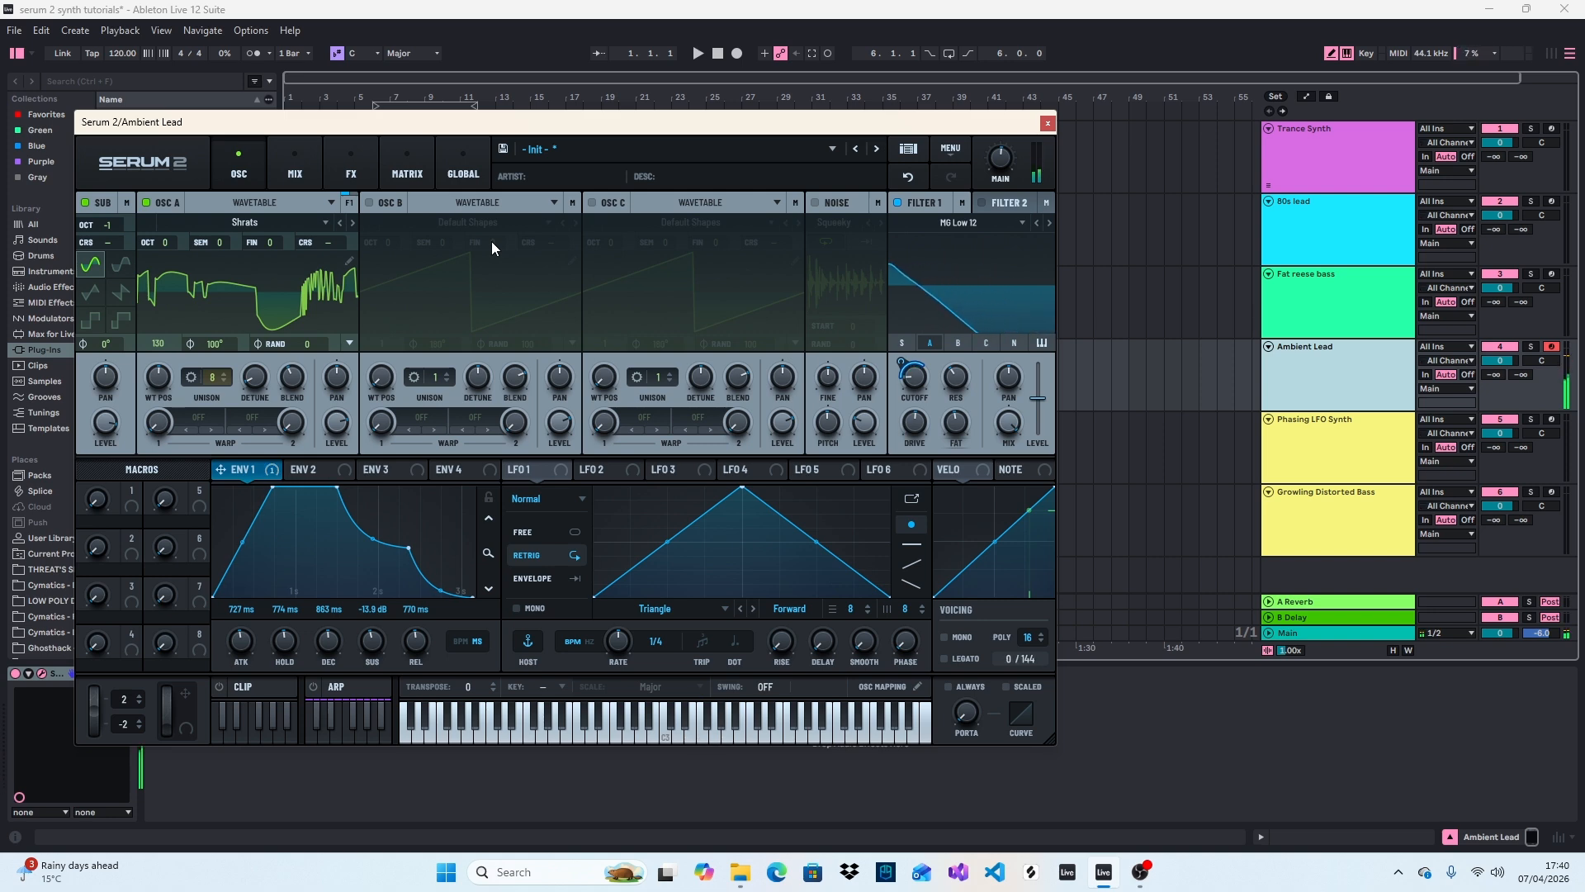
key("k")
key("h")
key("a")
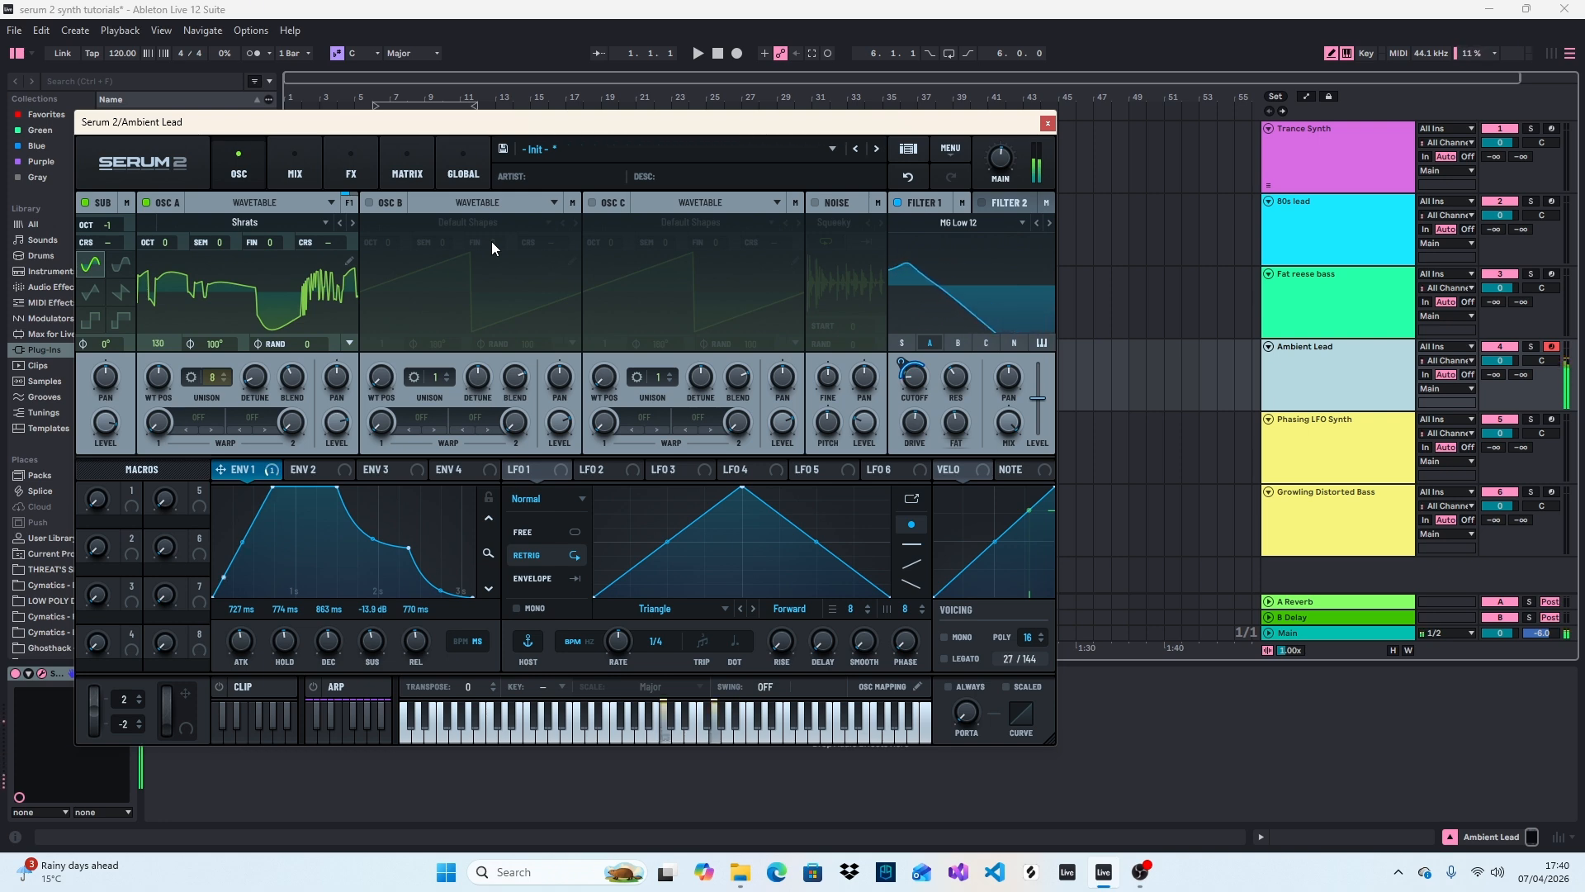
key("d")
key("a")
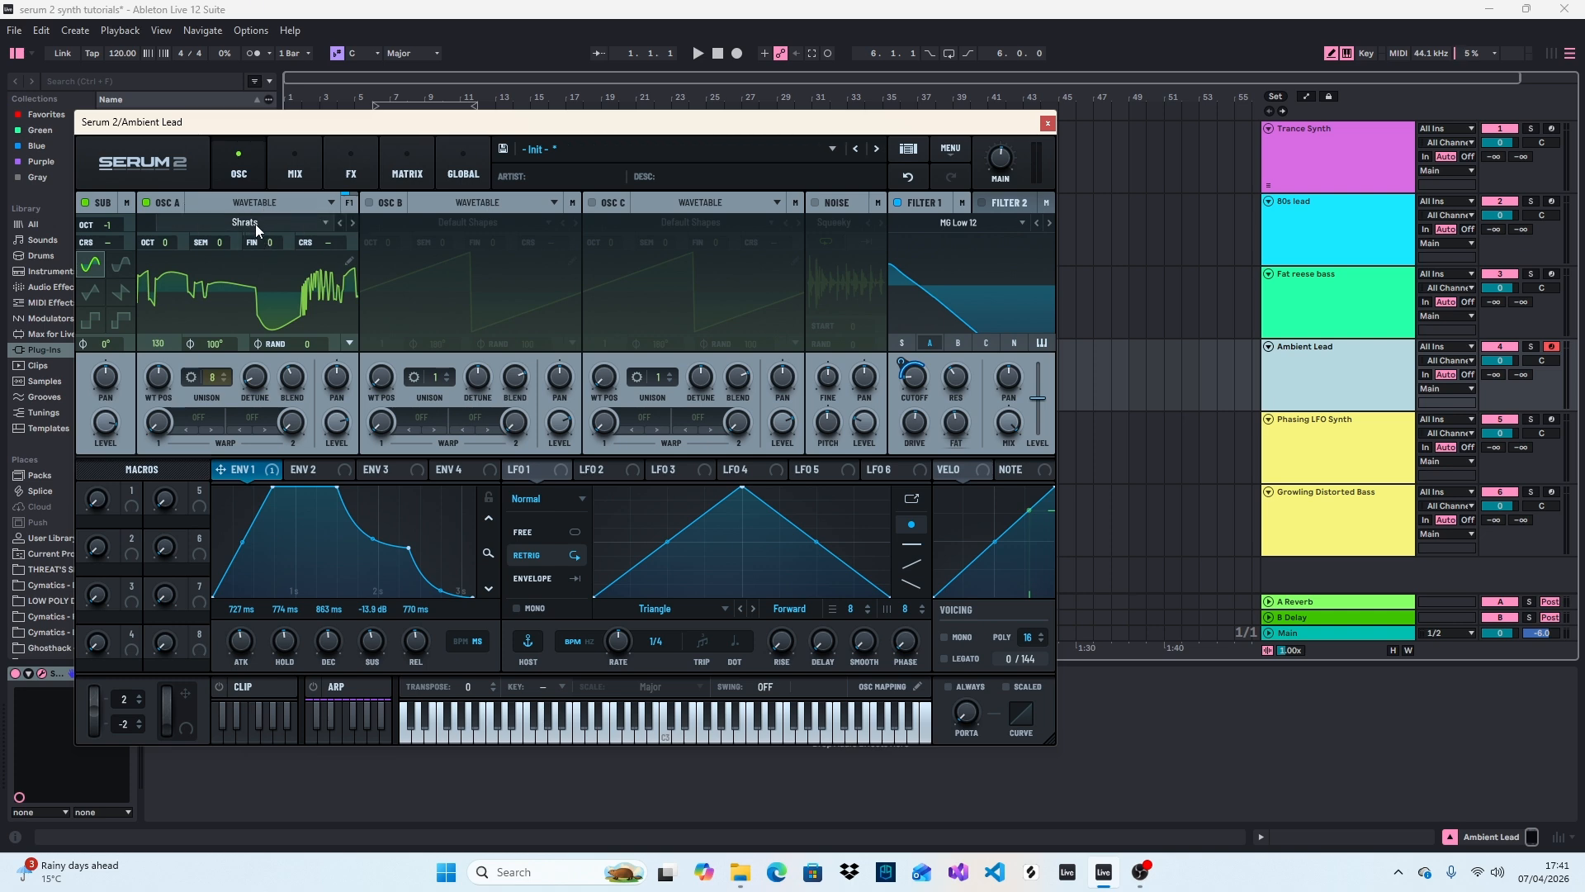
- Examine Oscillator A's wavetable and oscillator type choices, along with its wavetable position, unison and blend settings
left_click(326, 222)
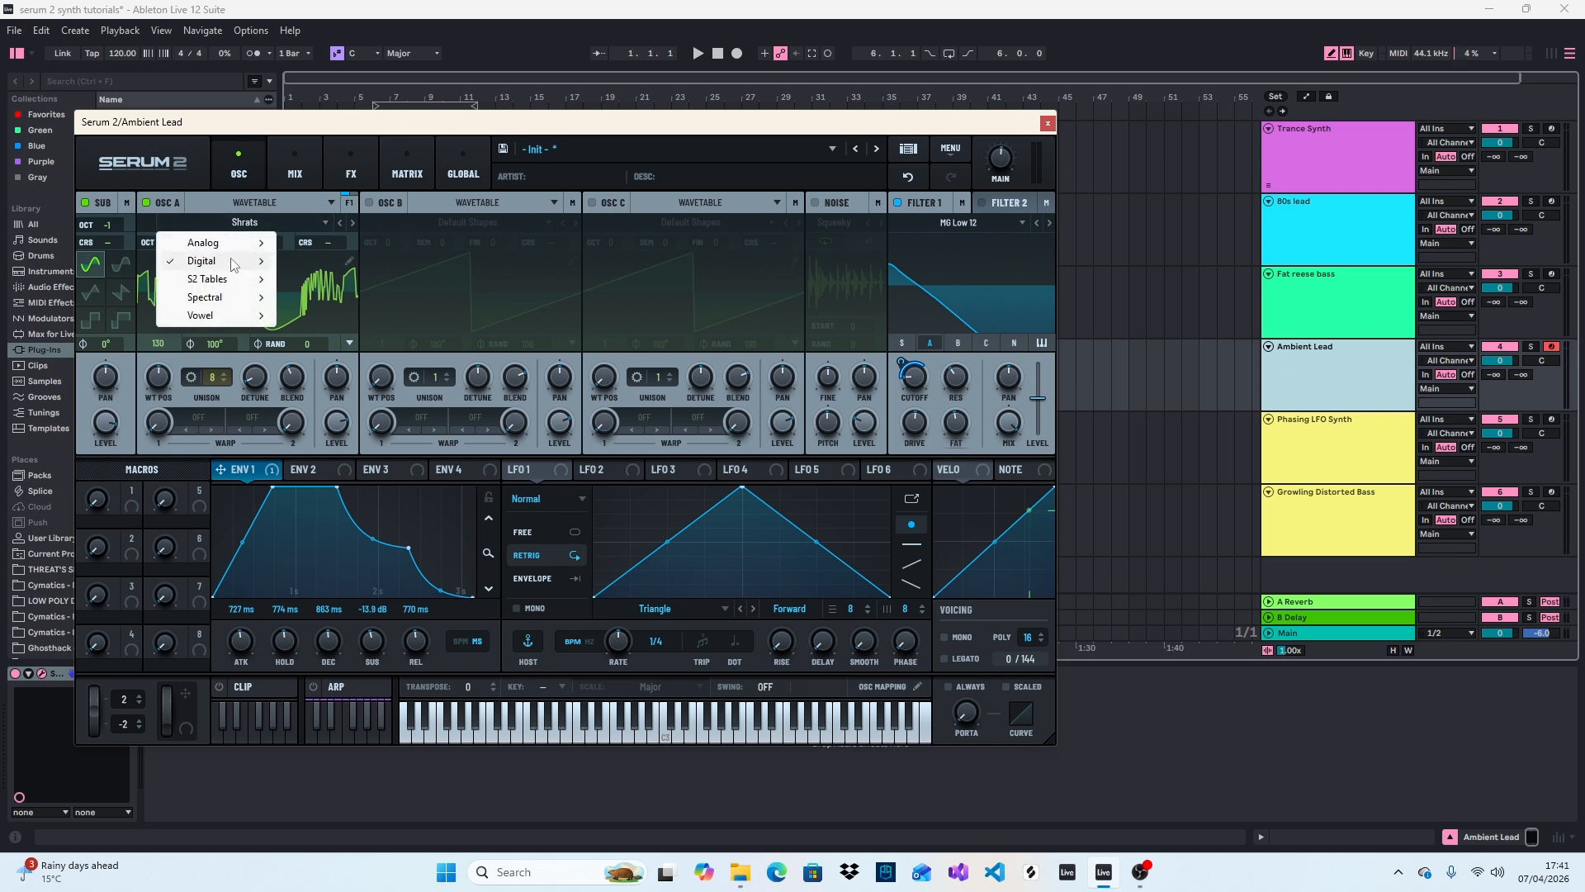
mouse_move(231, 262)
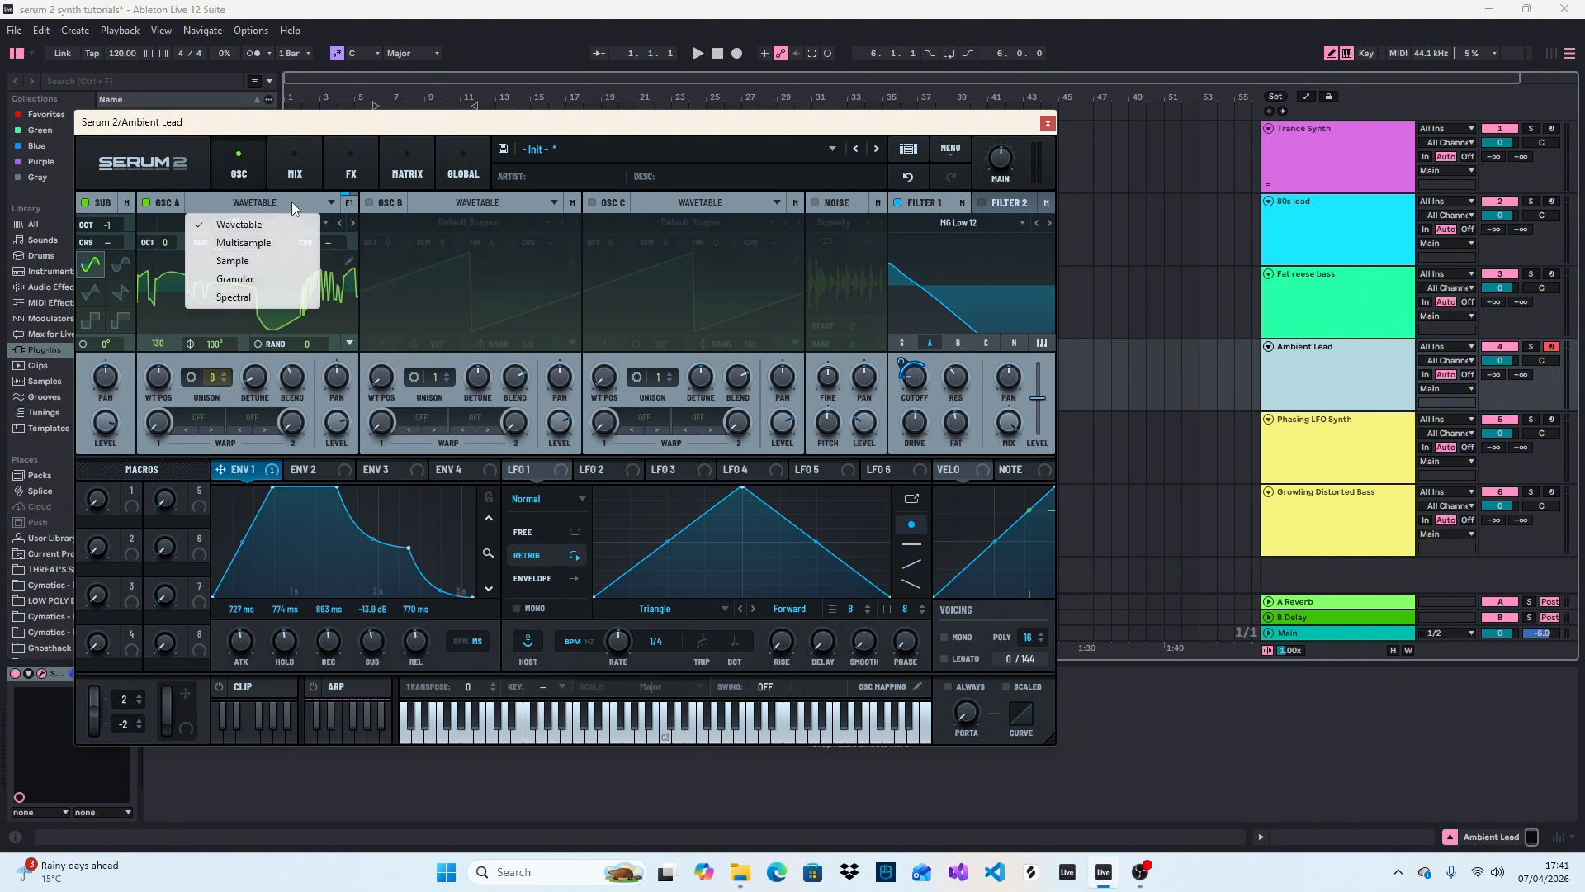
left_click(368, 237)
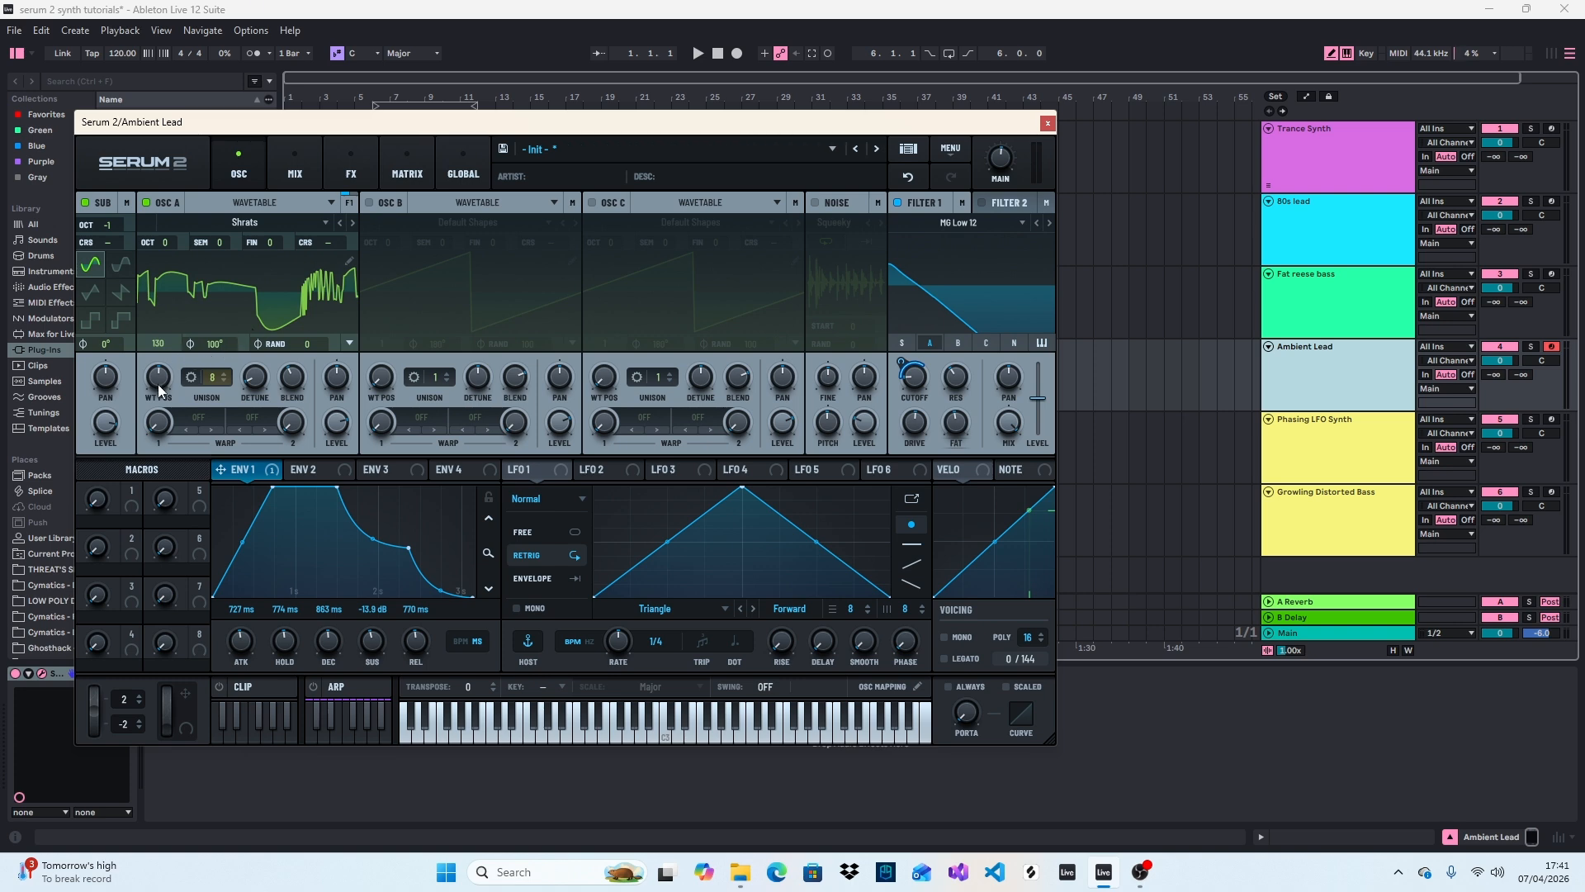
mouse_move(159, 380)
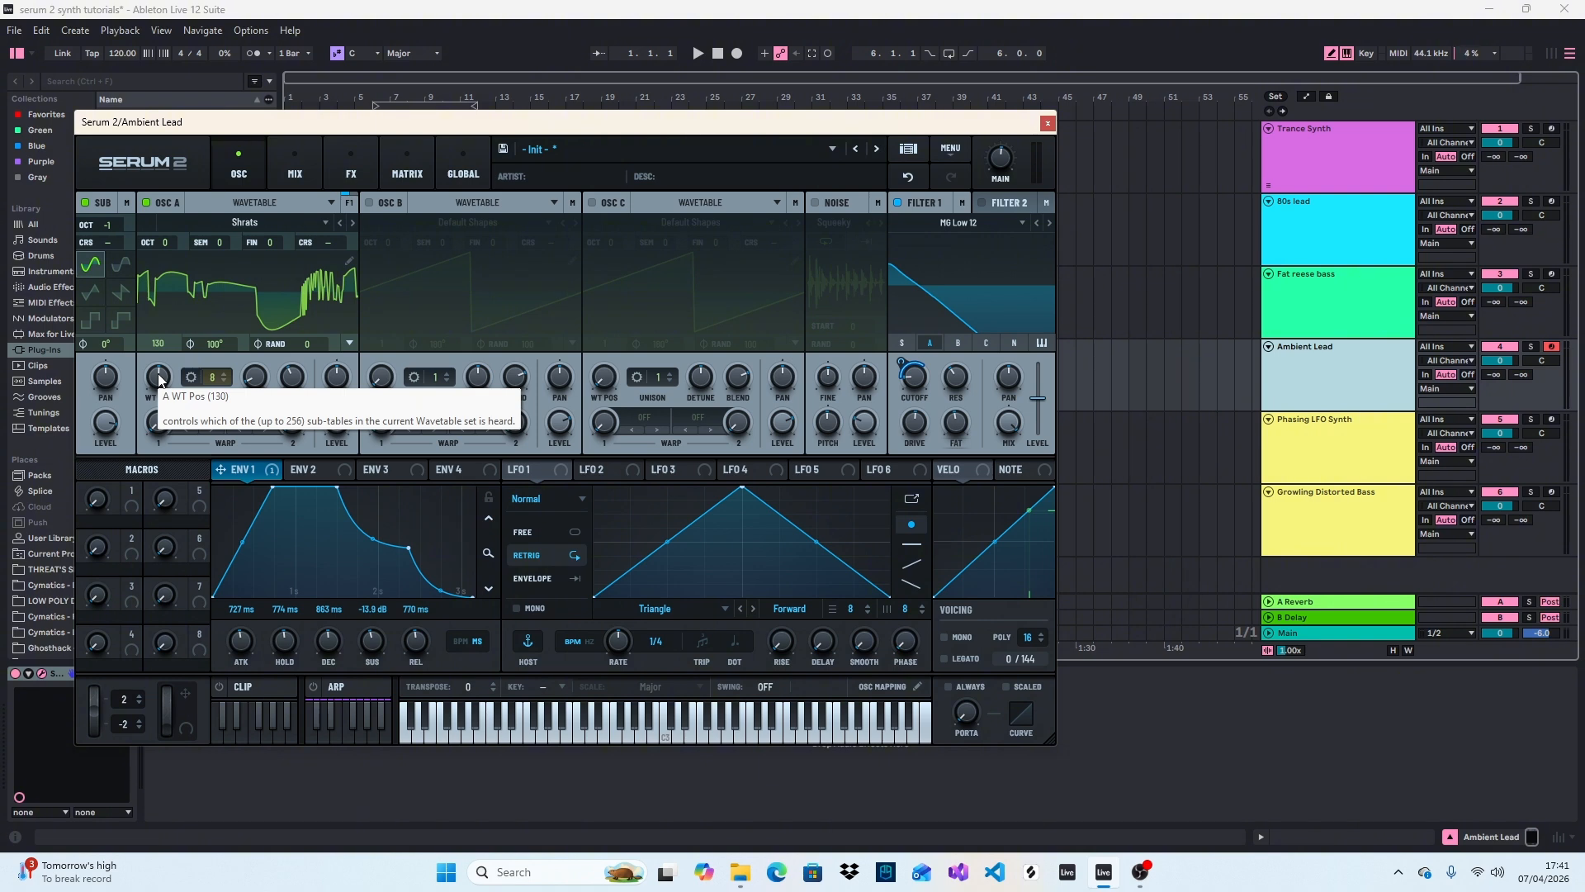
mouse_move(222, 378)
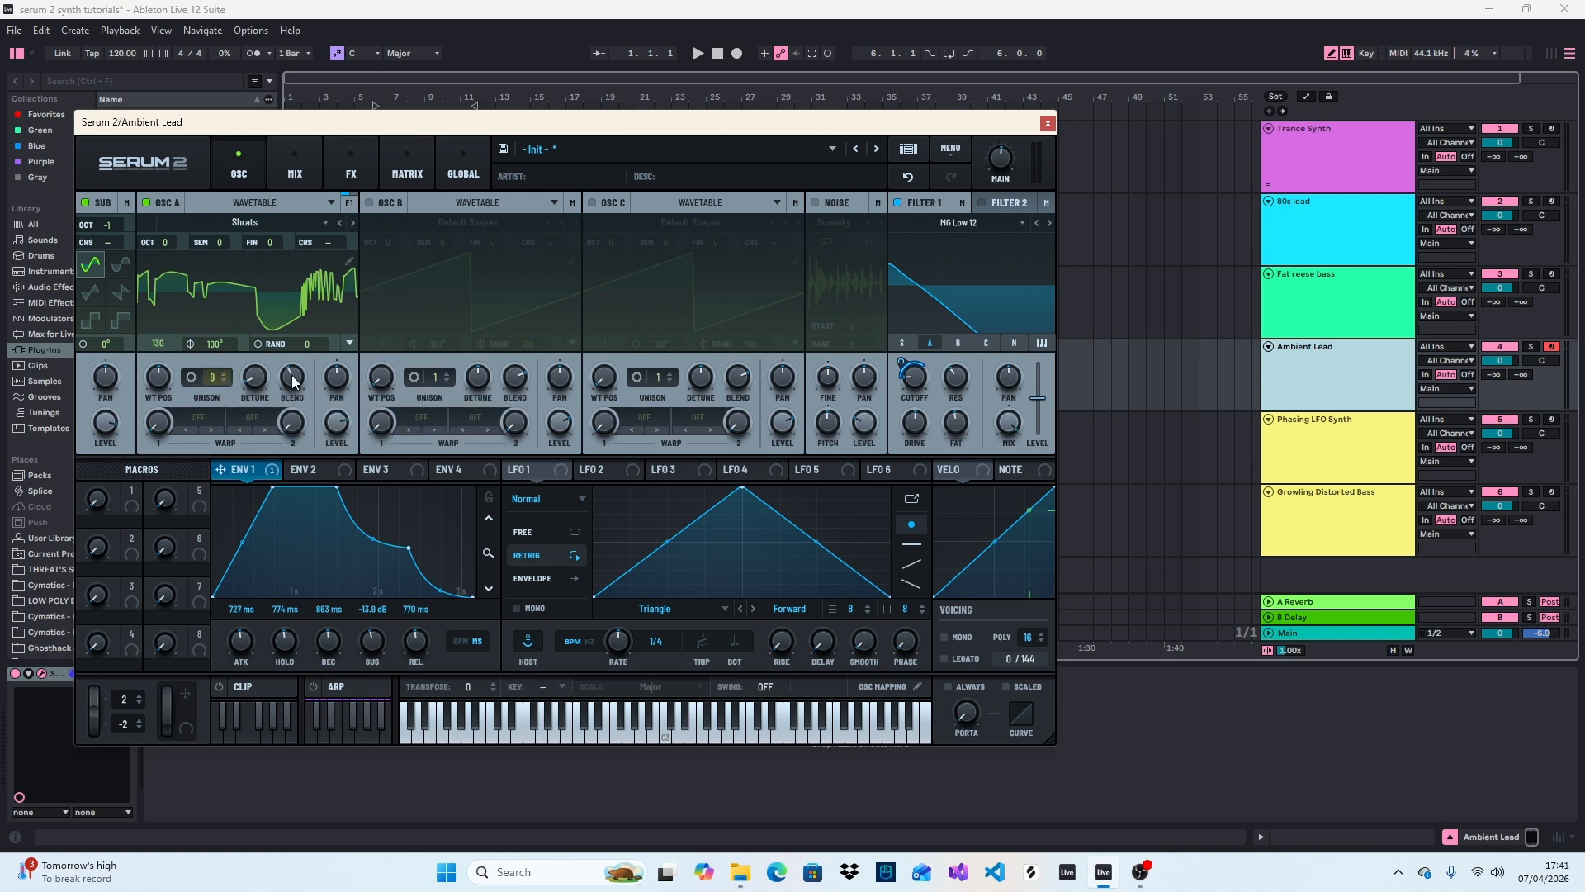
mouse_move(292, 377)
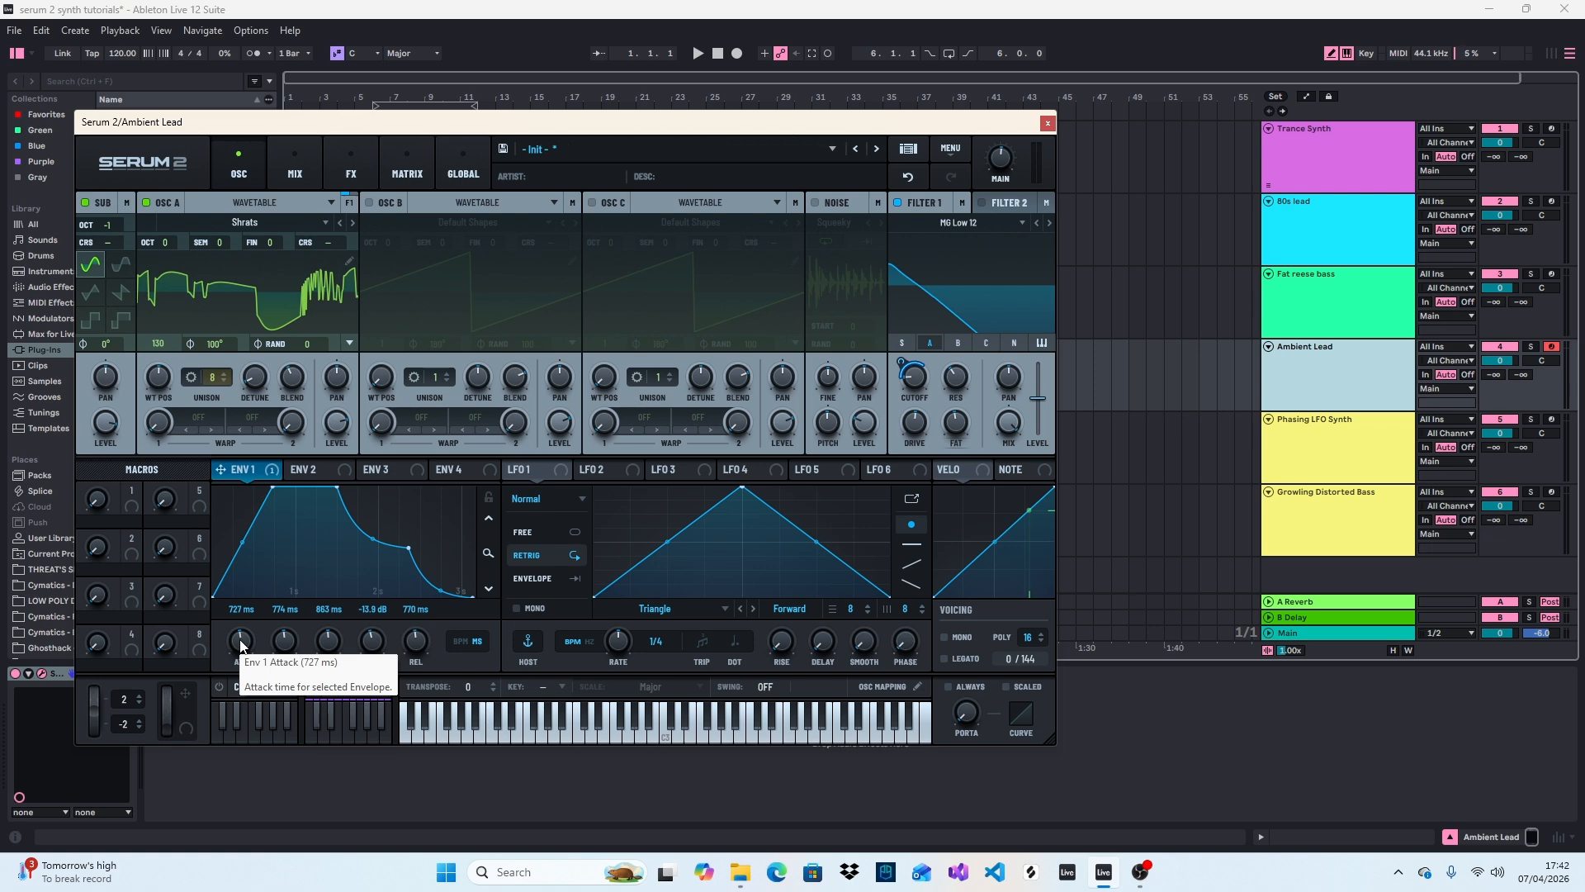
- Adjust Envelope 1's attack to about 762 ms while playing test notes to hear the fade-in
scroll(241, 640, "down", 3)
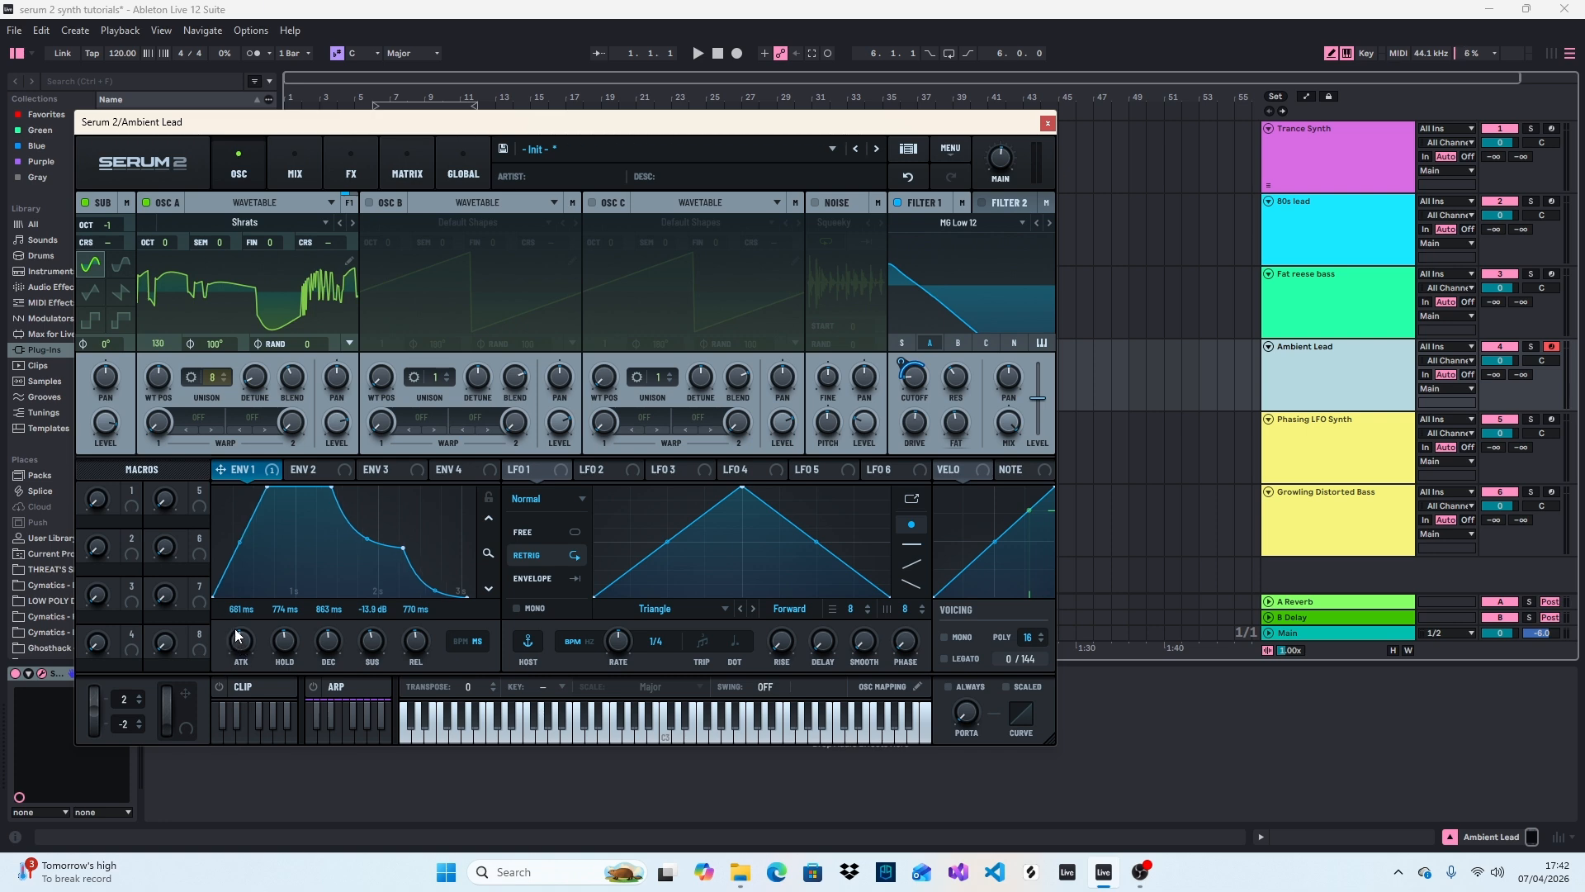
key("a")
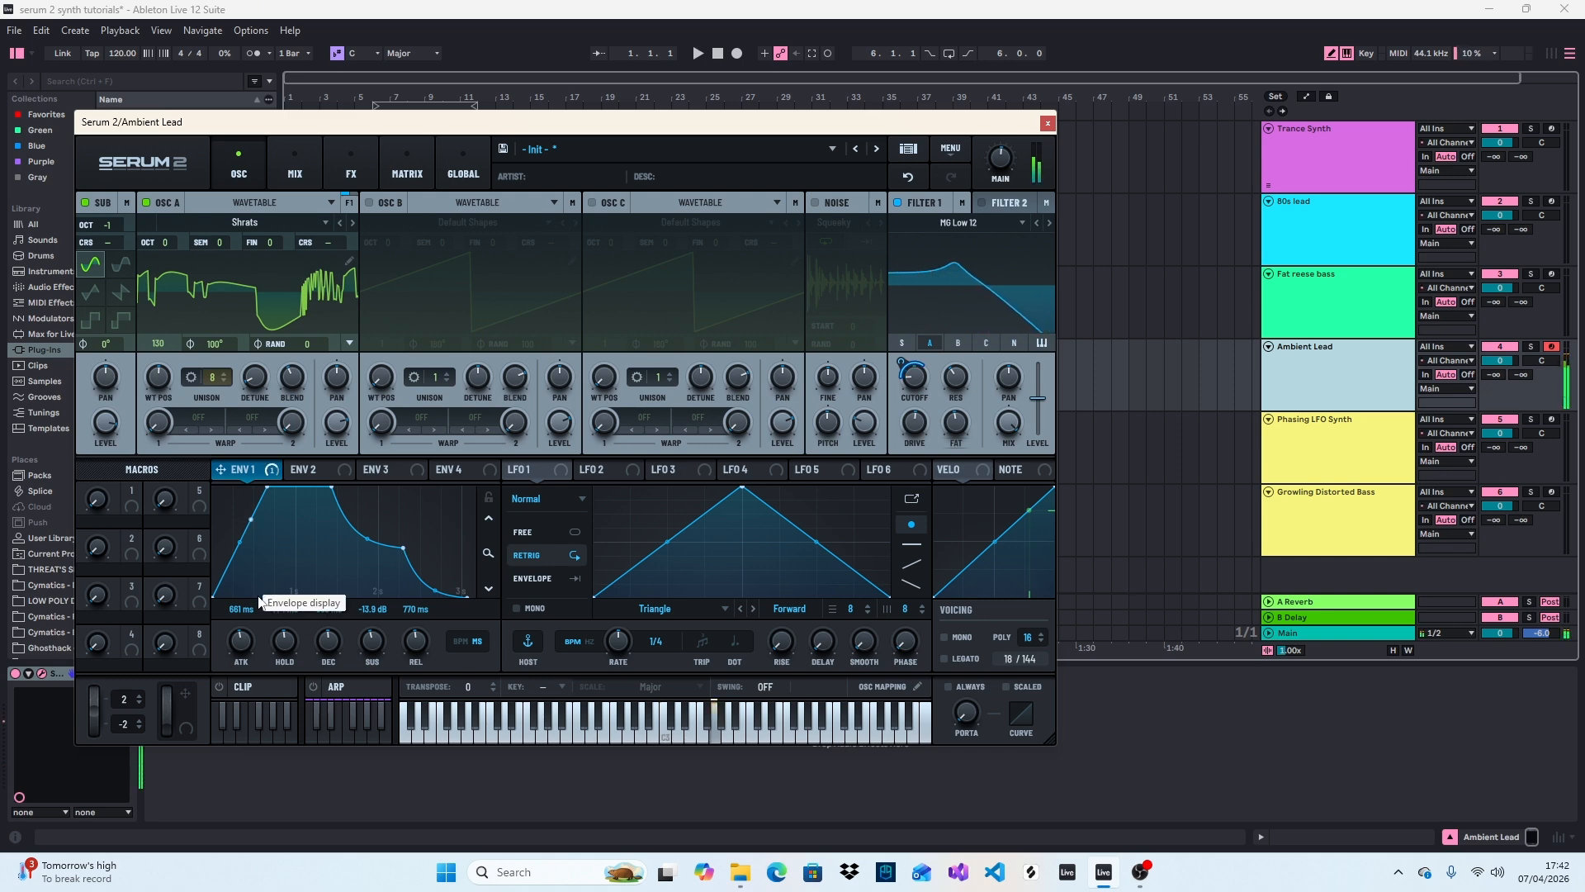
left_click_drag(241, 653, 240, 637)
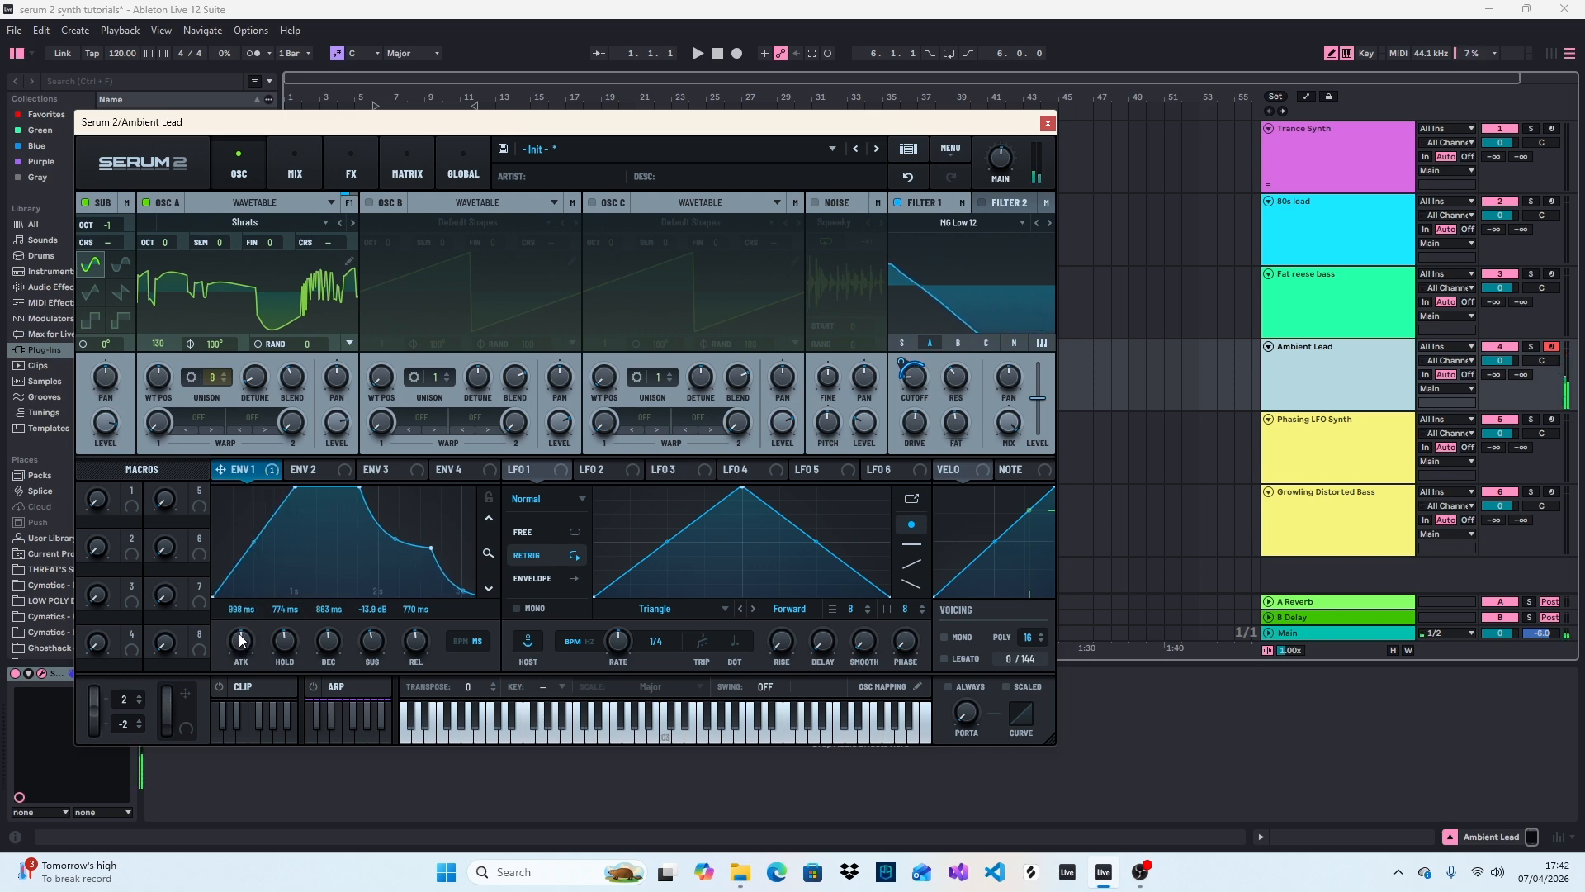
key("a")
key("h")
left_click_drag(241, 641, 238, 646)
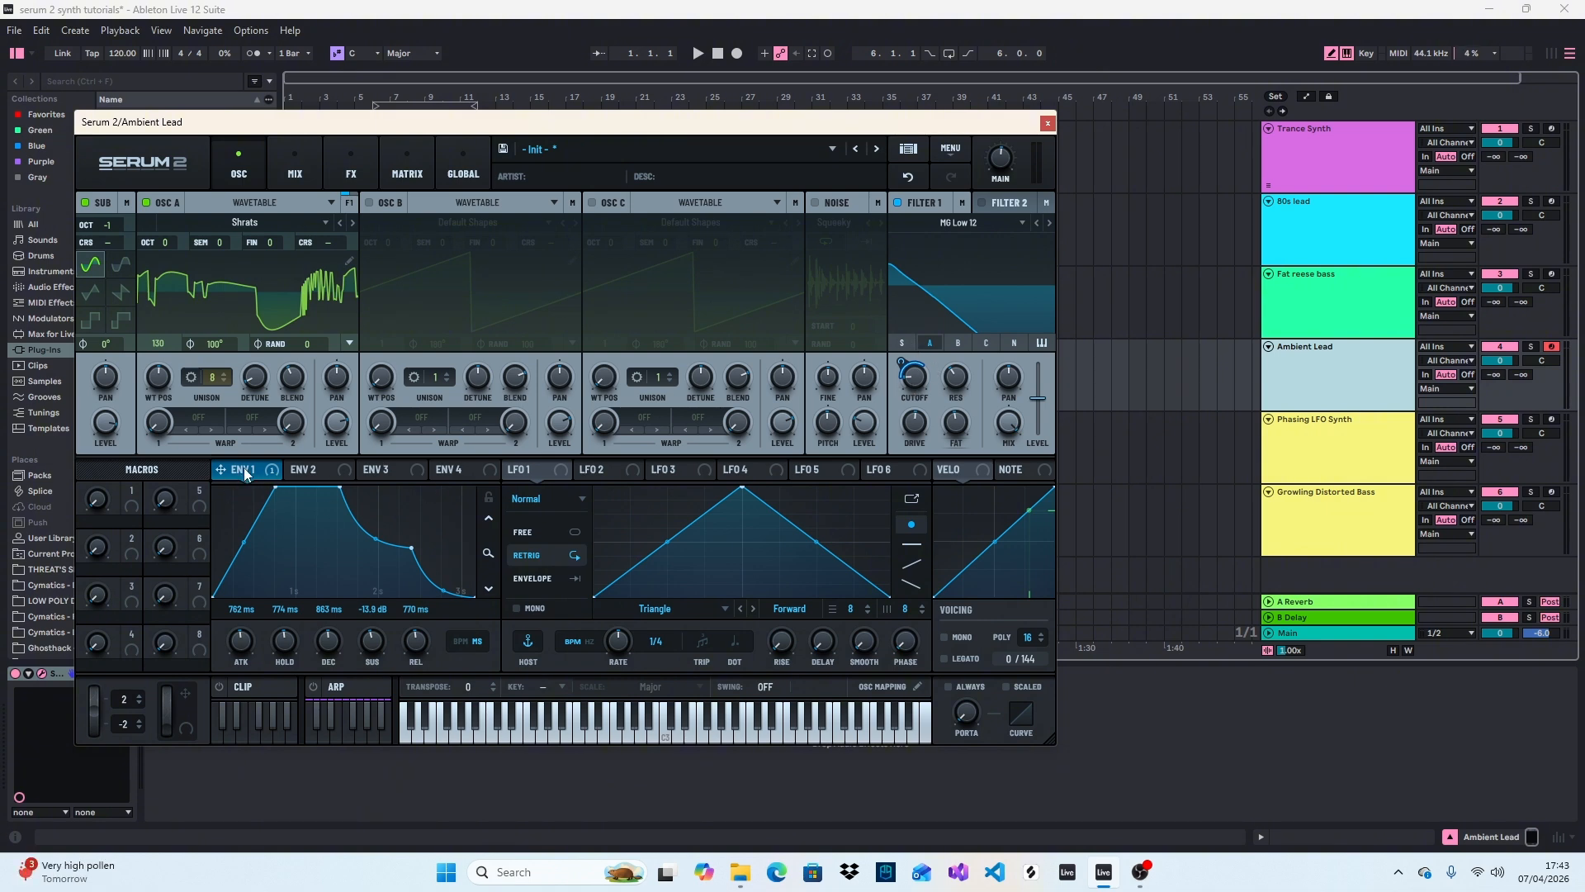
- Examine Filter 1's cutoff, oscillator routing and drive settings
mouse_move(917, 378)
left_click(958, 343)
mouse_move(912, 425)
- Examine the effects rack, checking the delay's feedback and mix and the equalizer's high-band filter shape
left_click(365, 160)
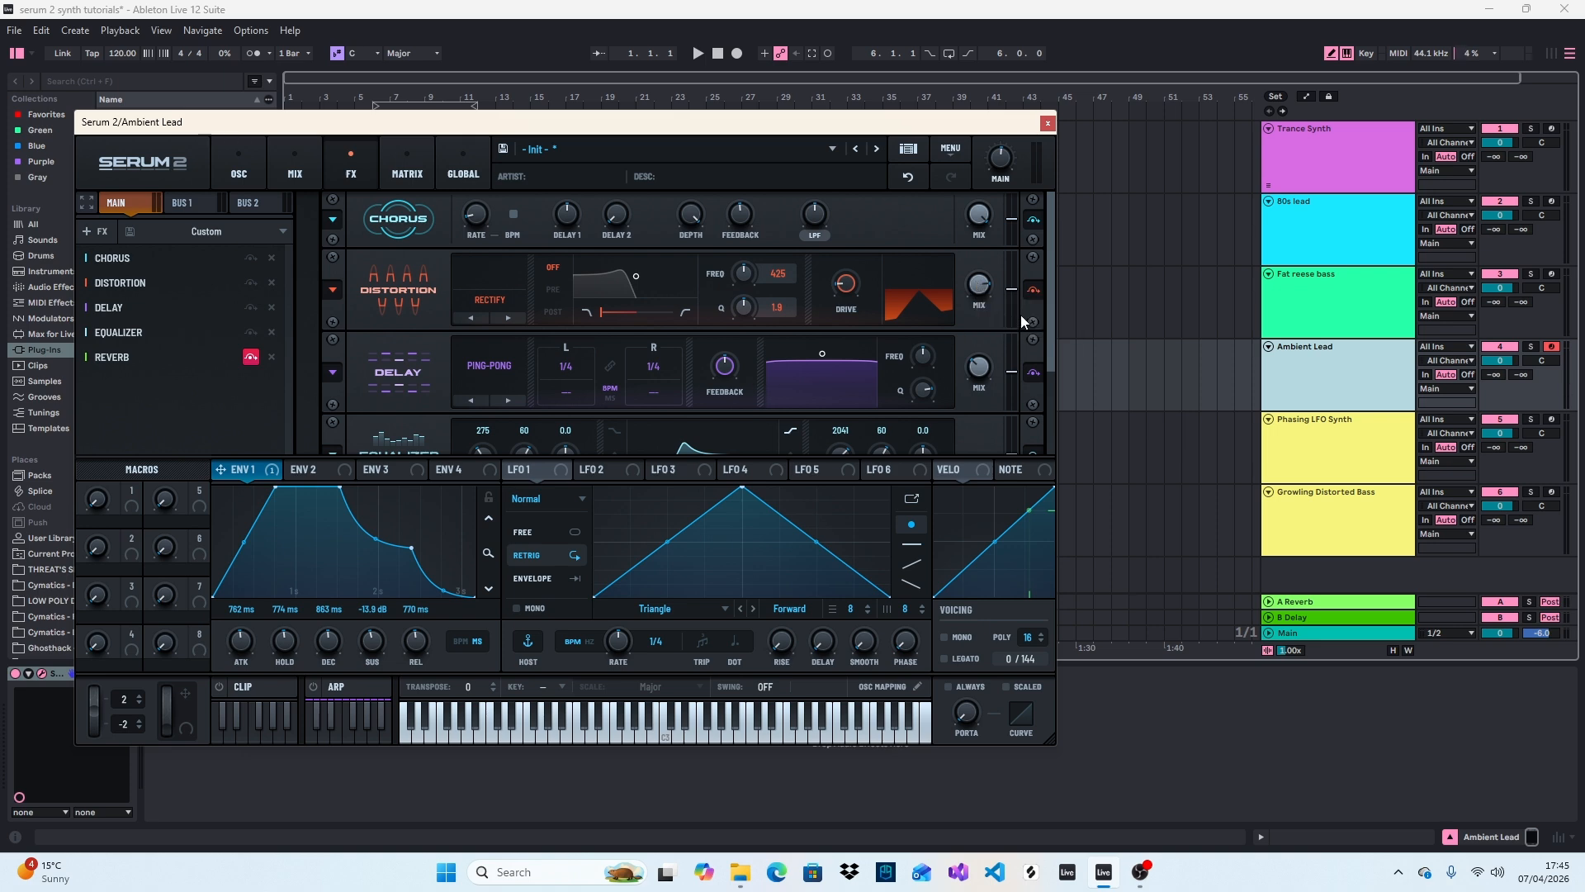
left_click_drag(1048, 274, 1062, 352)
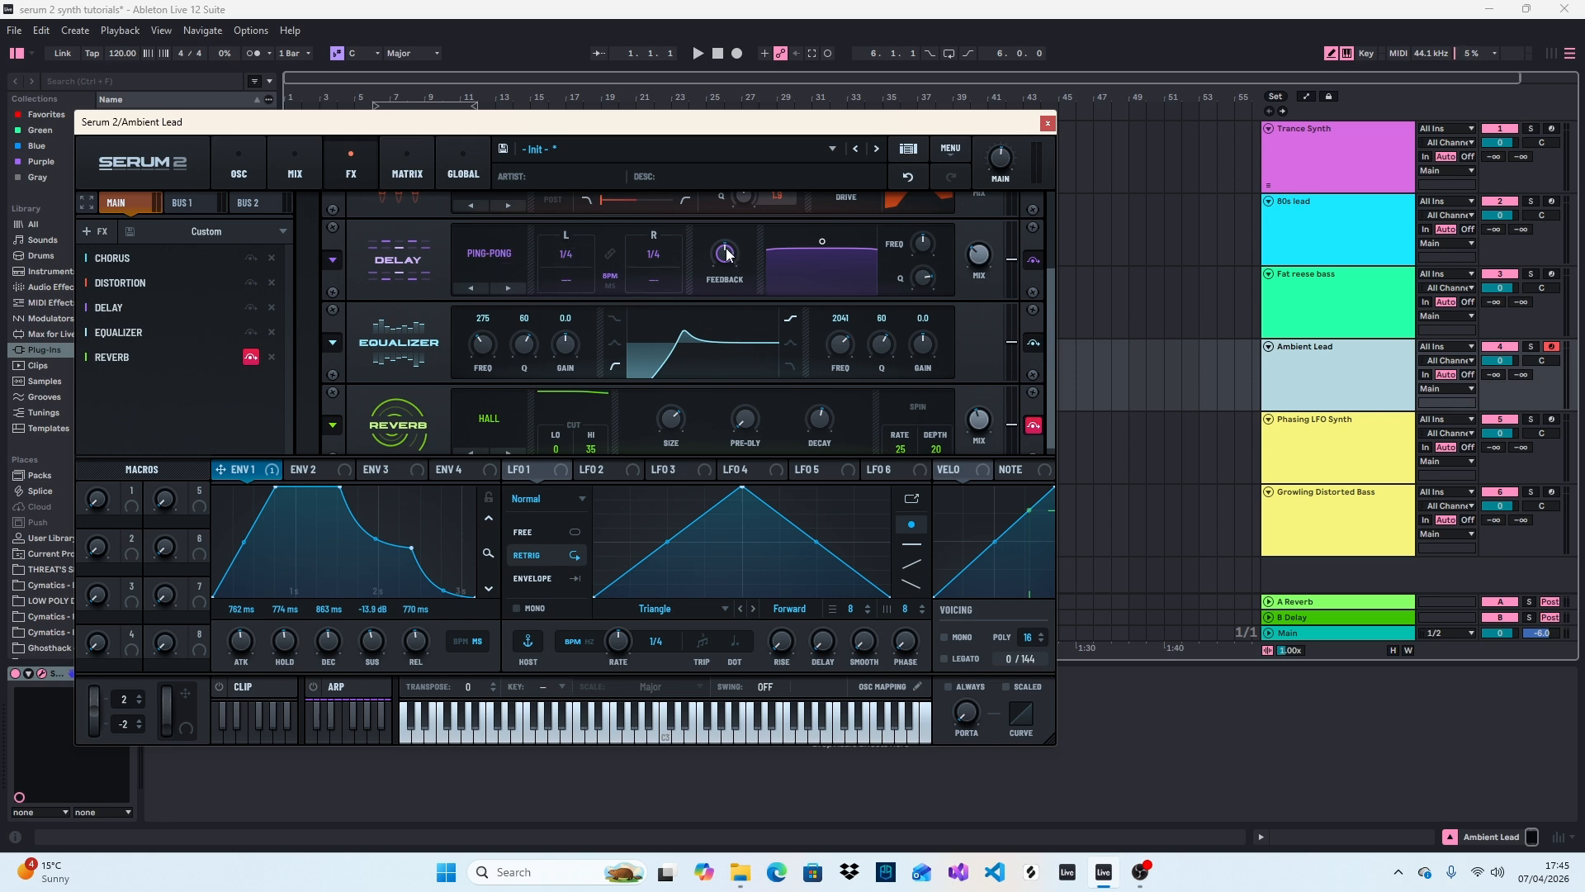
mouse_move(727, 259)
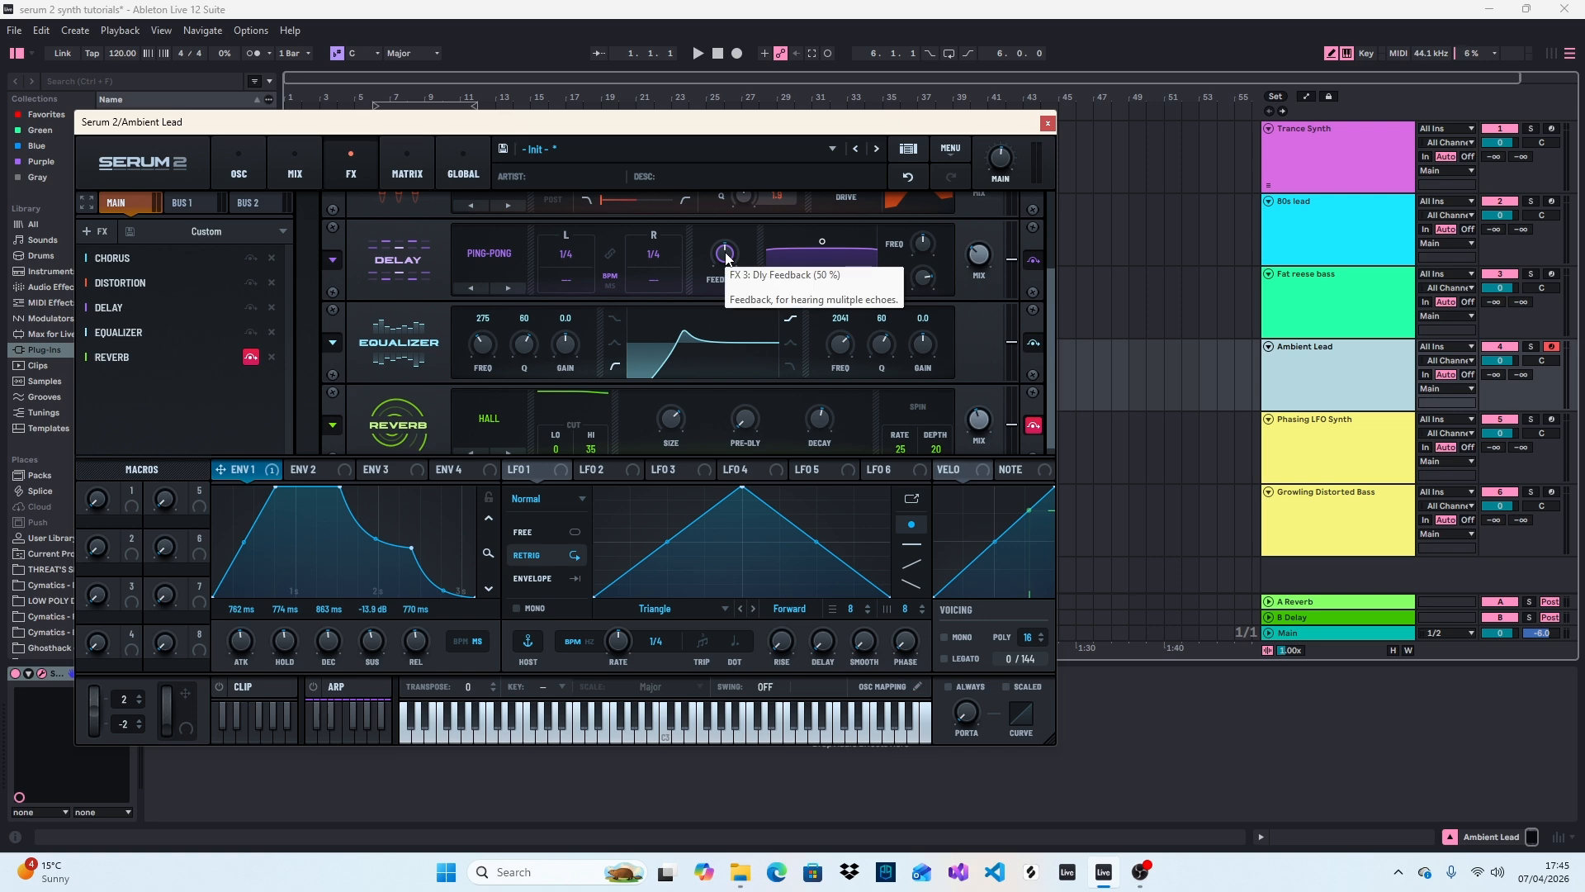
mouse_move(982, 253)
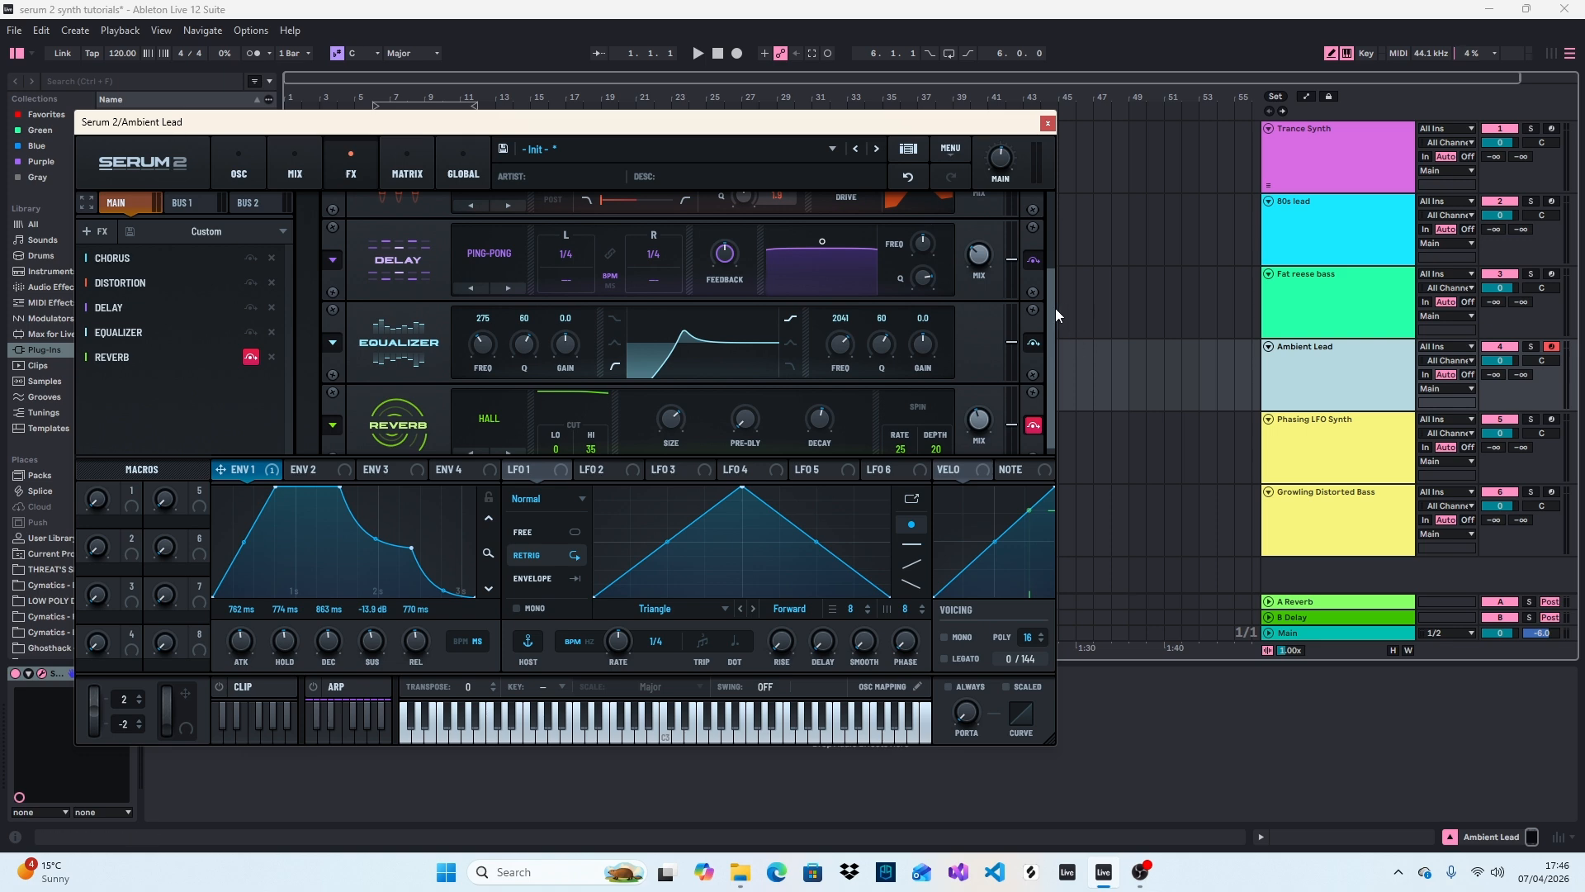
left_click_drag(1055, 308, 1055, 343)
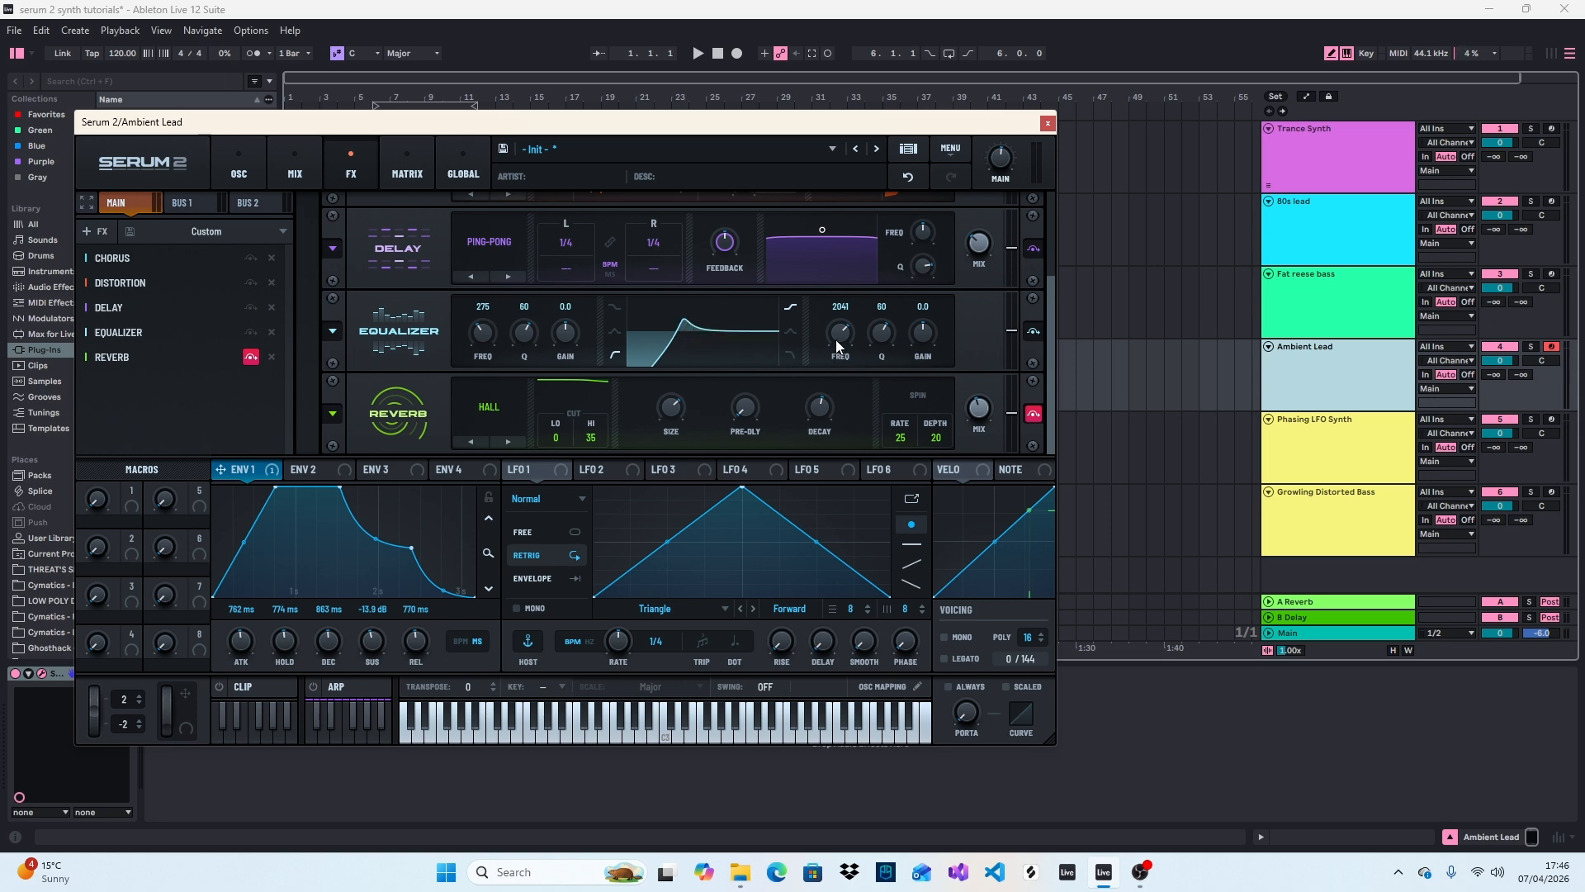
left_click(792, 354)
left_click(791, 309)
- Play a melody of notes to hear the lead through the effects chain
key("a")
key("e")
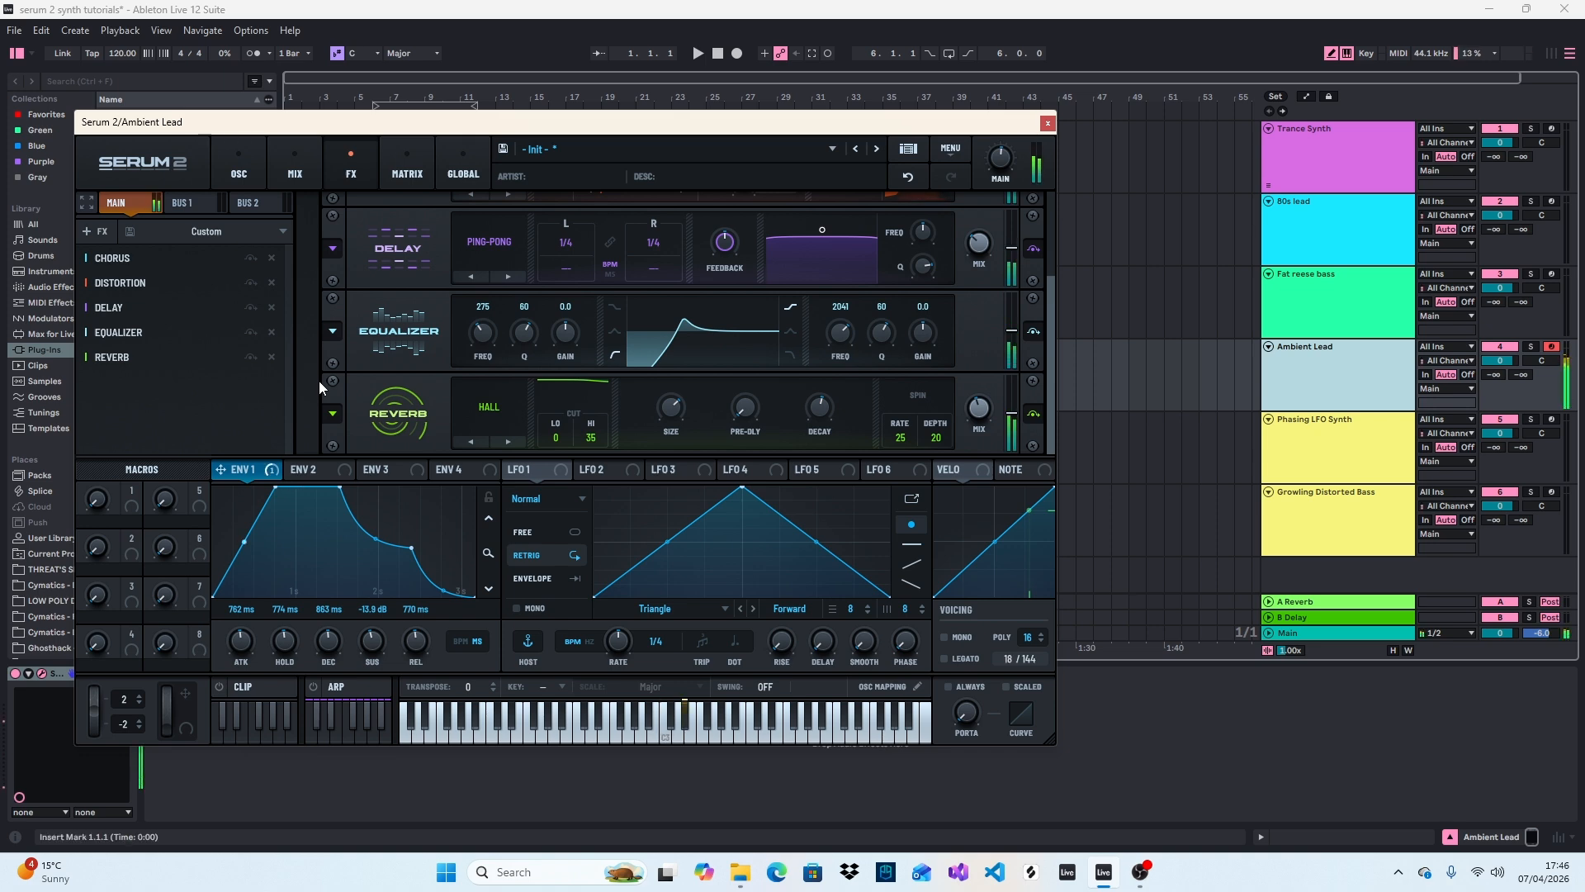
key("g")
key("k")
key("j")
key("g")
key("u")
key("g")
key("a")
key("h")
key("f")
key("h")
key("k")
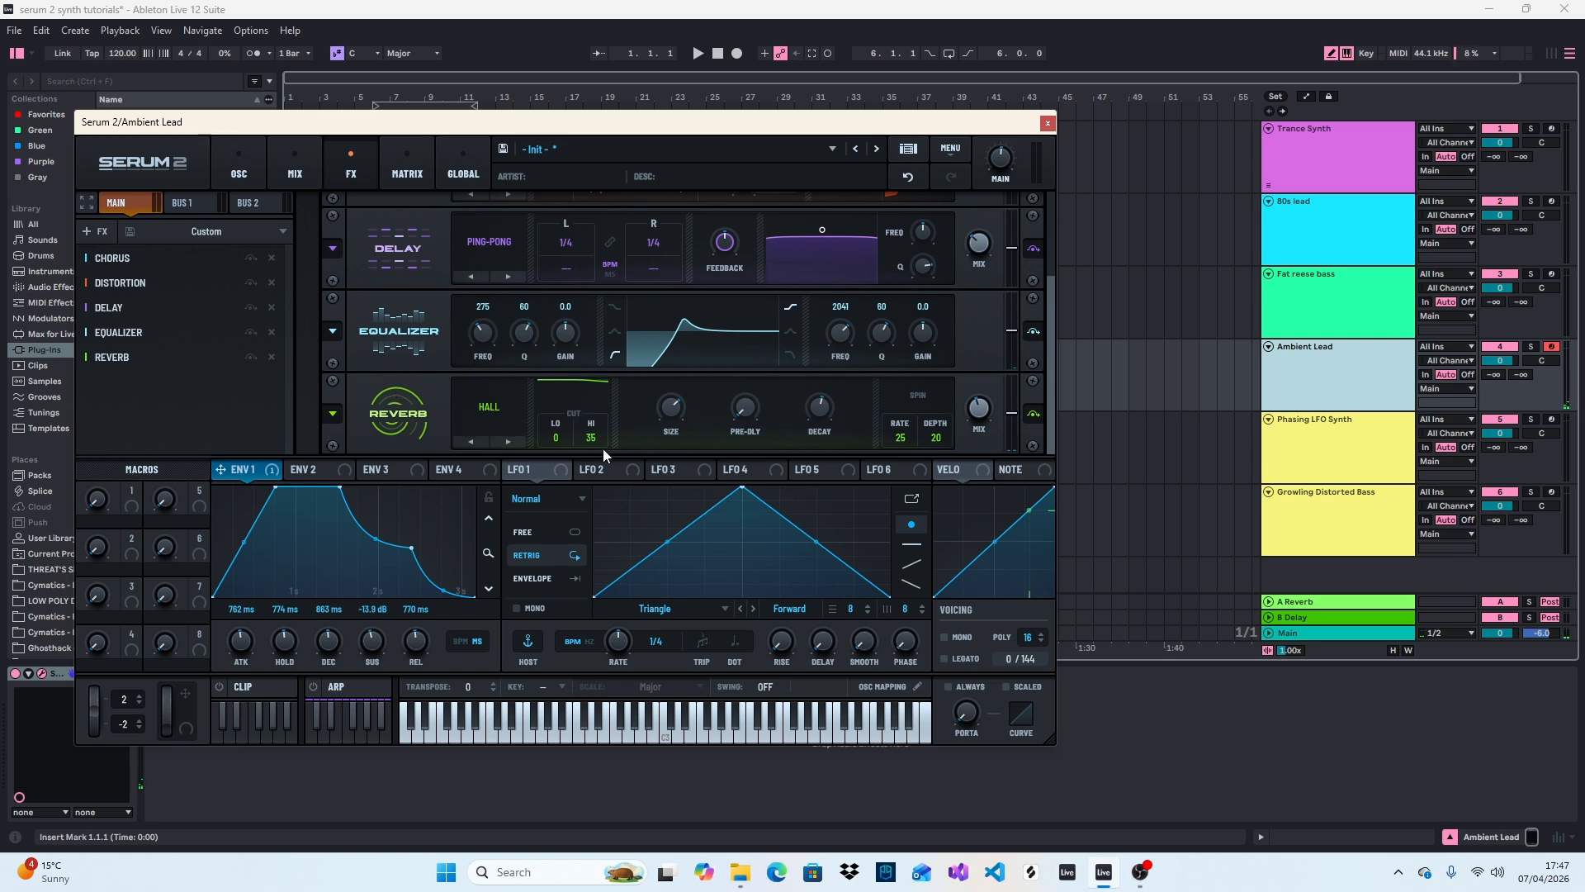
- Examine the reverb's size, decay and mix, and return to the oscillator view
mouse_move(673, 406)
mouse_move(824, 415)
mouse_move(982, 412)
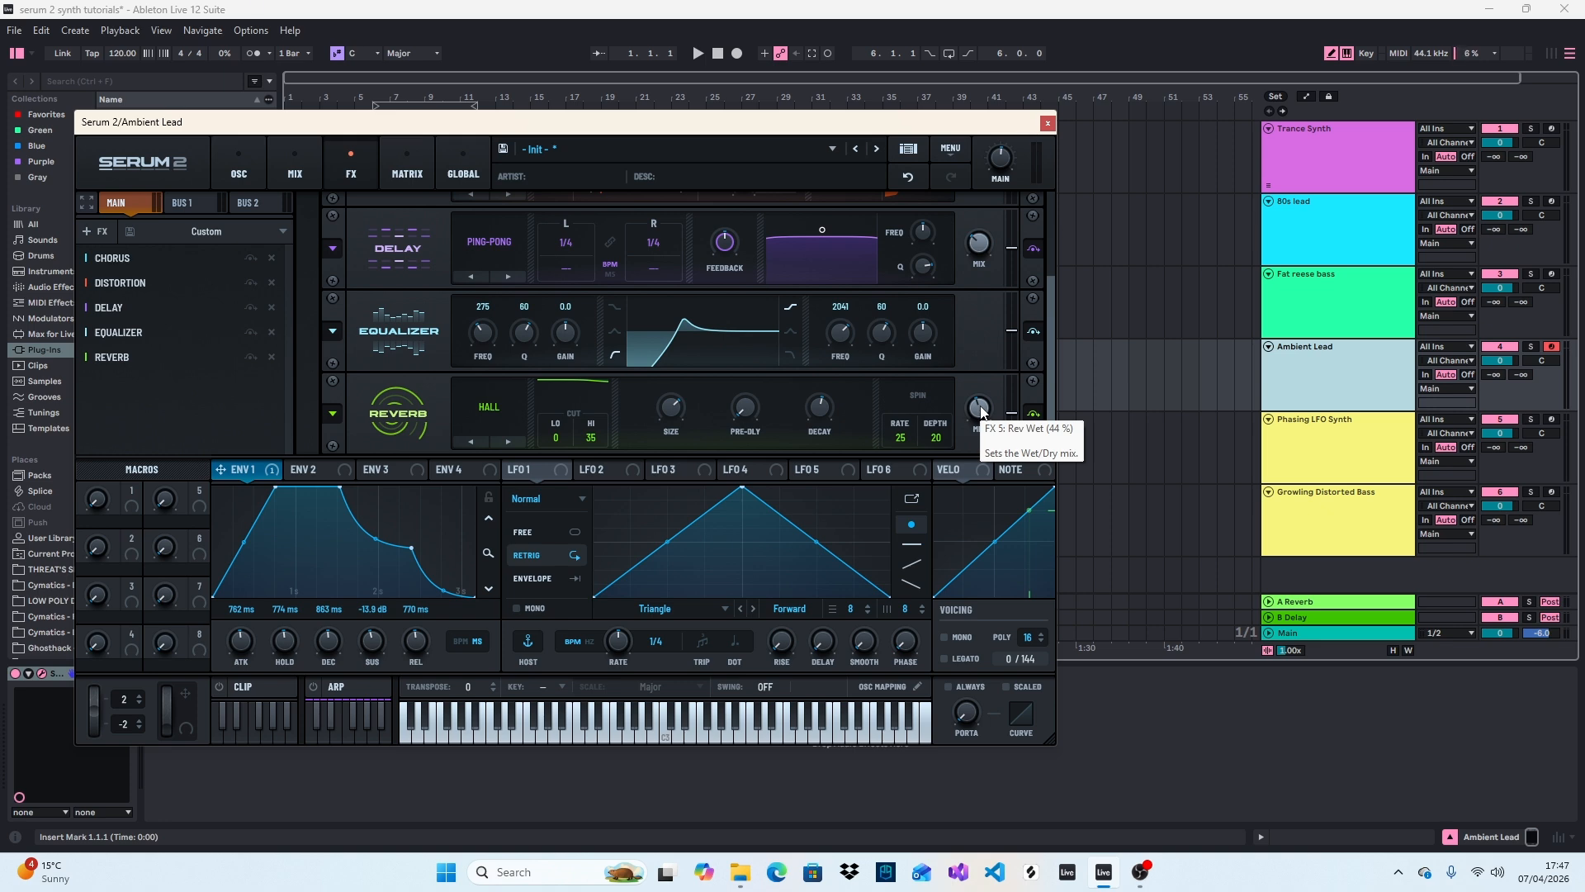
left_click(242, 165)
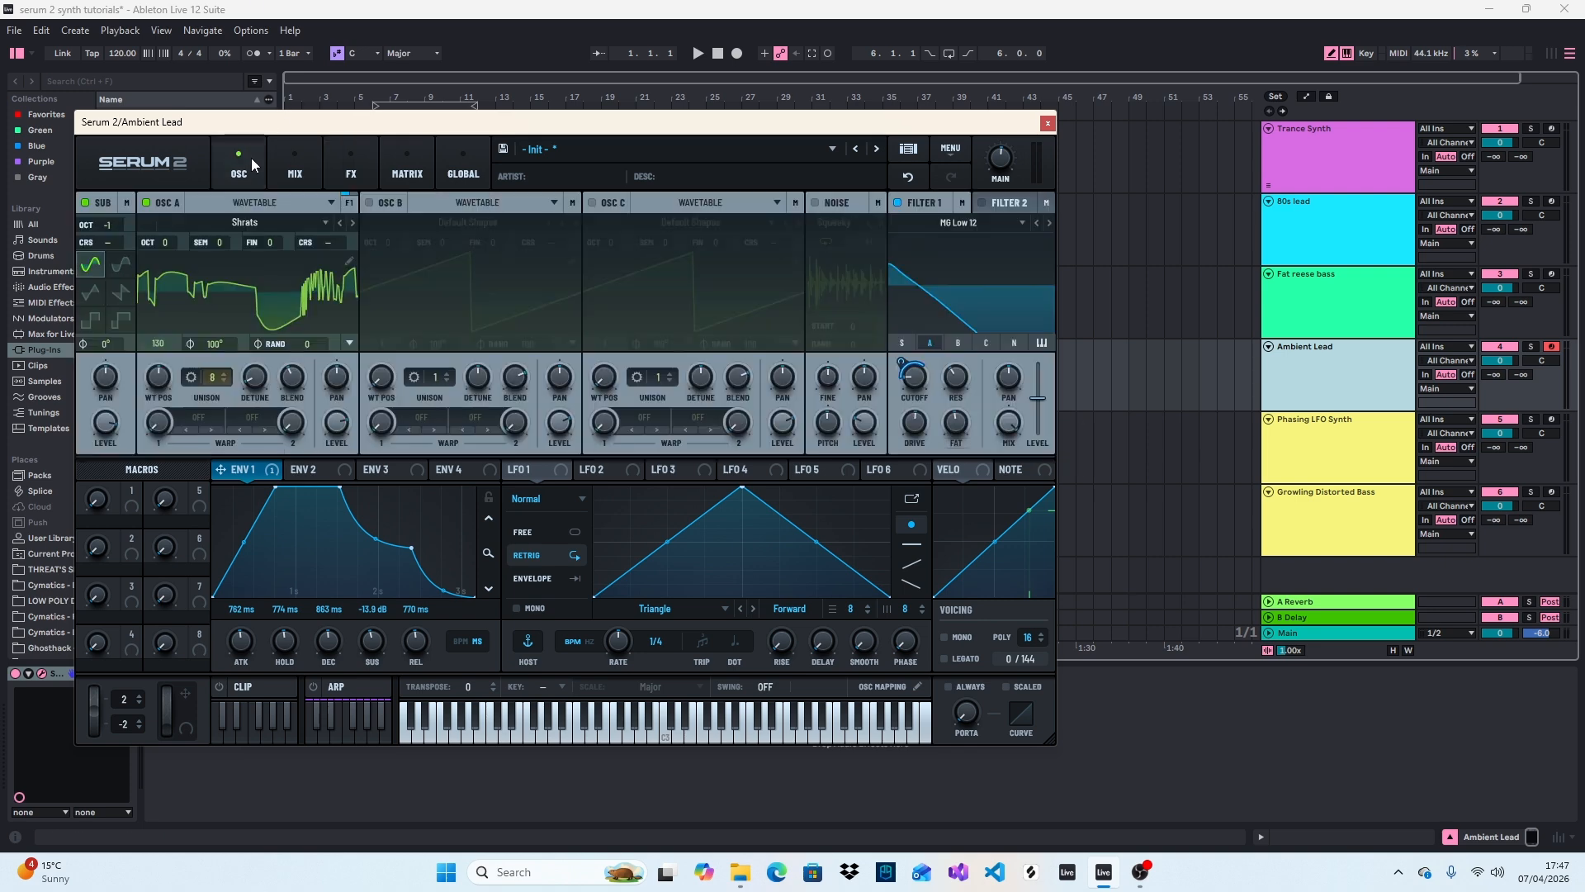